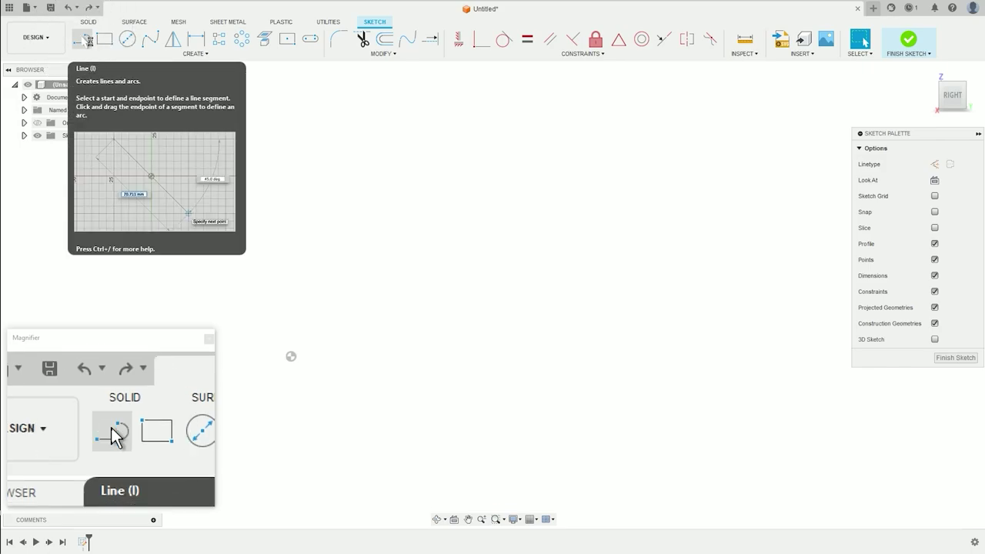
Draw the stepped half-profile lines of 5, 10, 5 and 15 mm
click(84, 40)
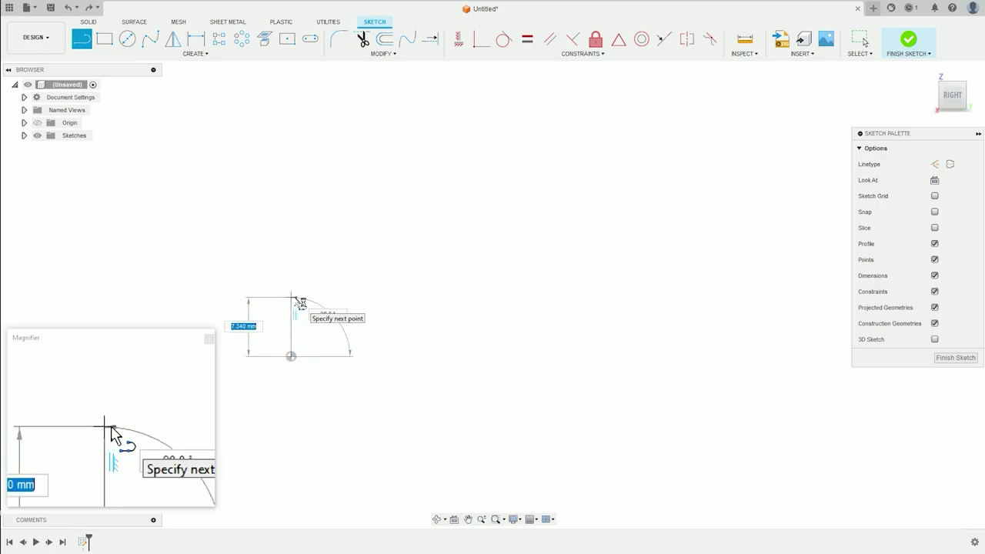
text(3)
key(Tab)
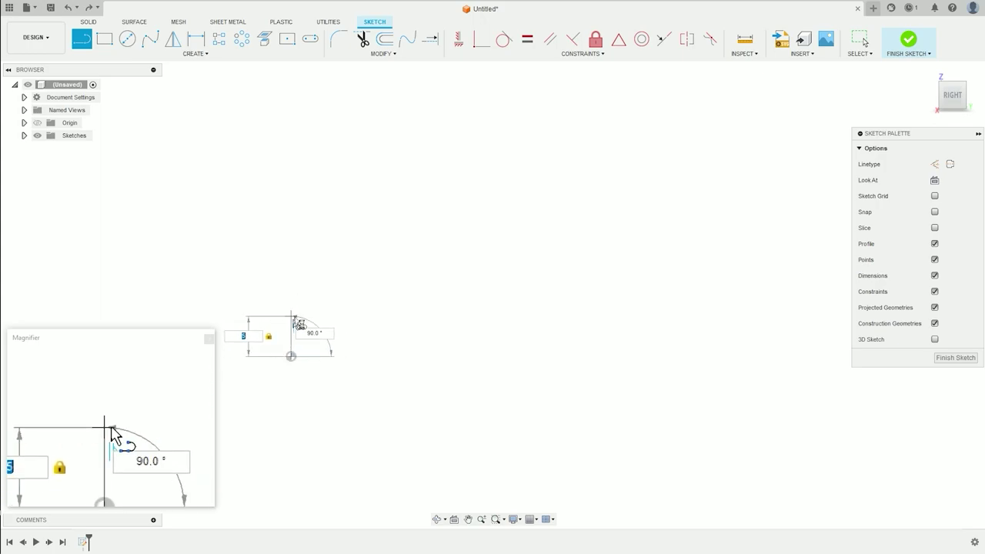
click(298, 328)
text(10)
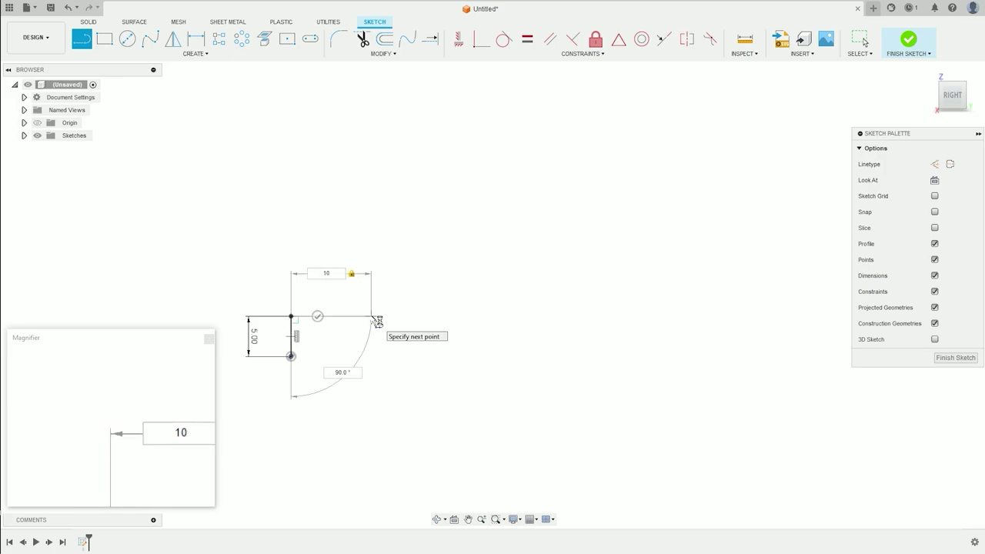
click(376, 319)
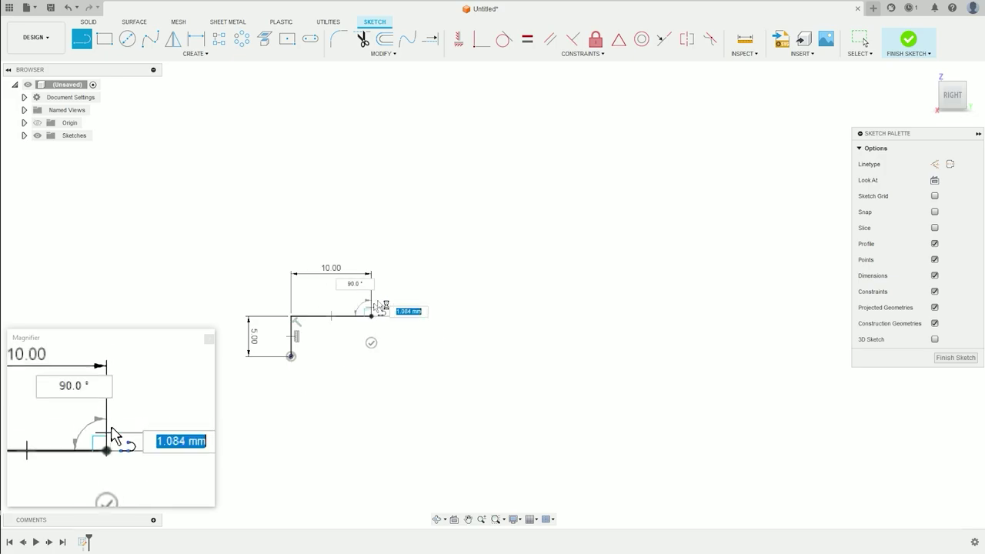
drag(374, 316, 379, 230)
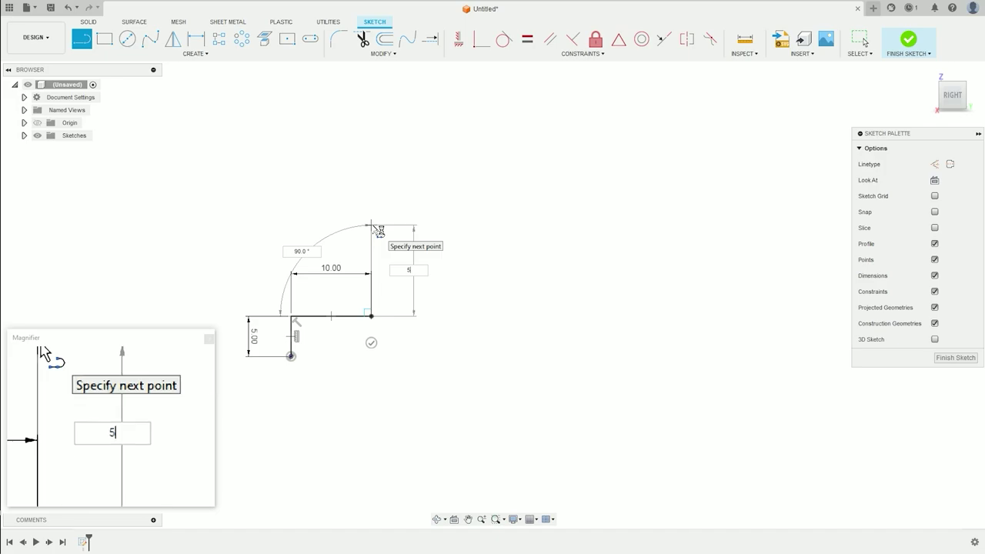
text(5)
key(Tab)
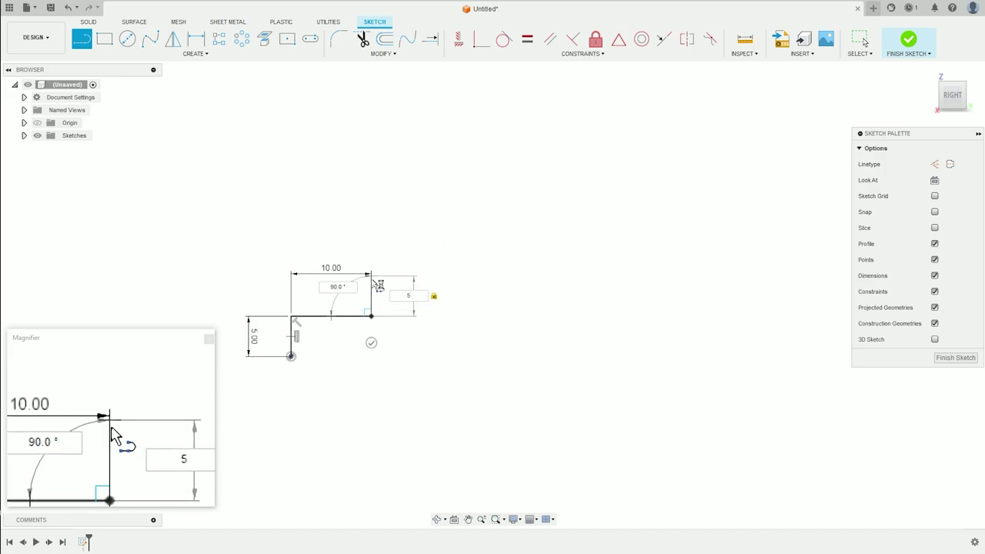
click(377, 287)
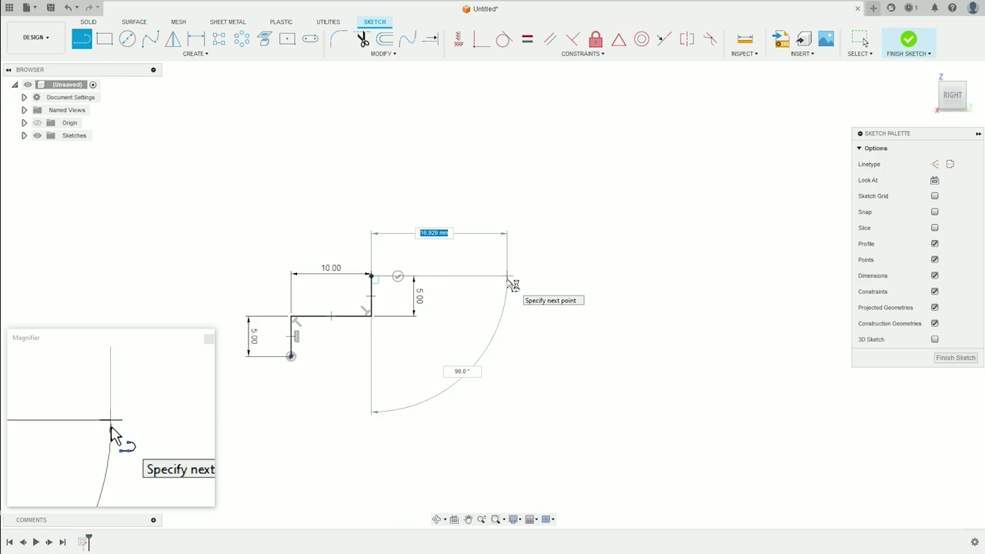
key(Tab)
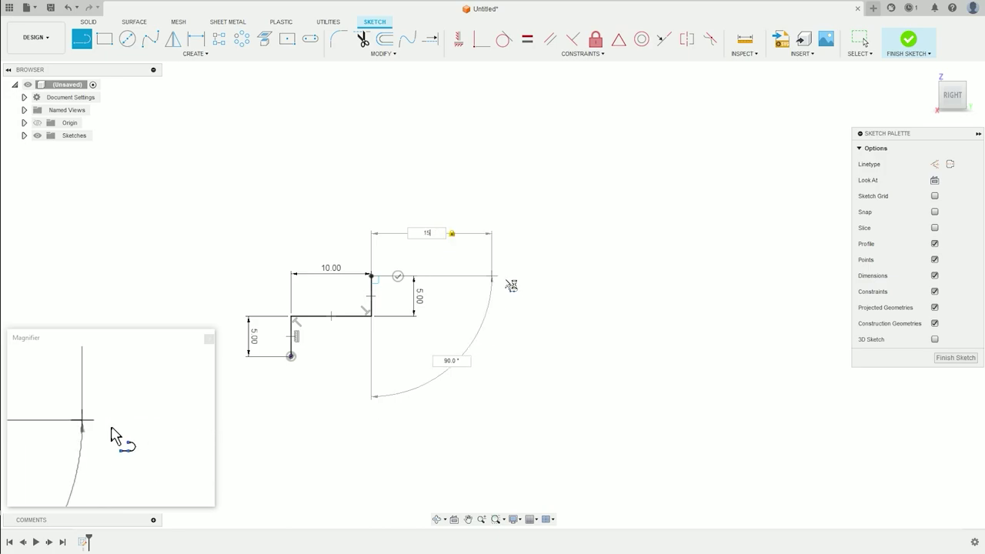
drag(491, 278, 509, 347)
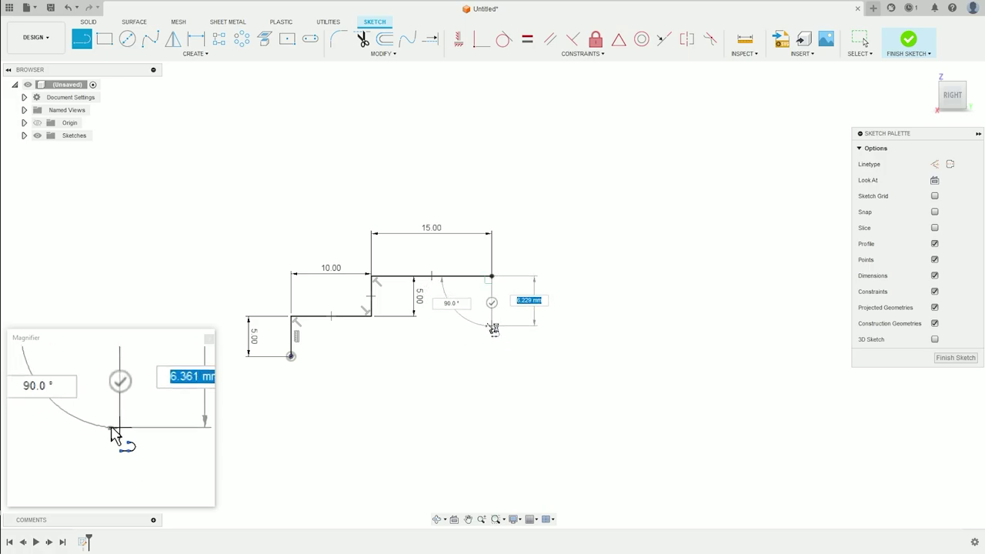
Add the tapered segments to a point, close the profile at the origin, and finish the sketch
mouse_move(509, 347)
mouse_down()
mouse_move(498, 295)
mouse_move(576, 302)
mouse_up()
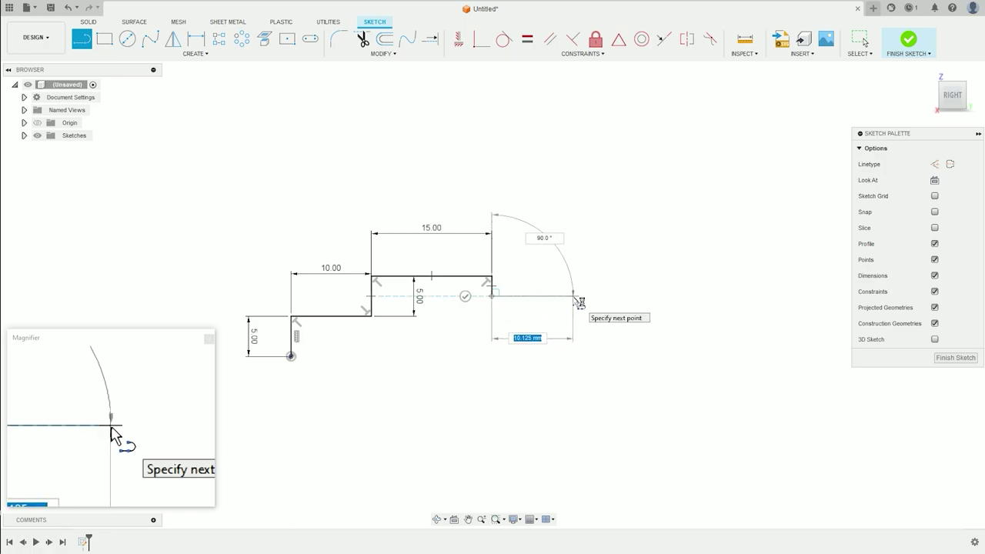
drag(579, 303, 574, 313)
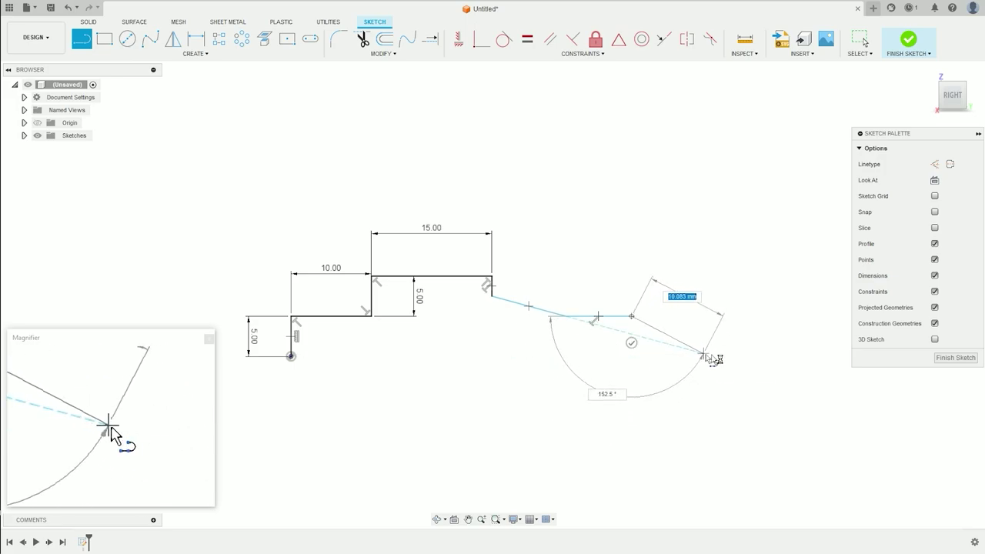
click(740, 358)
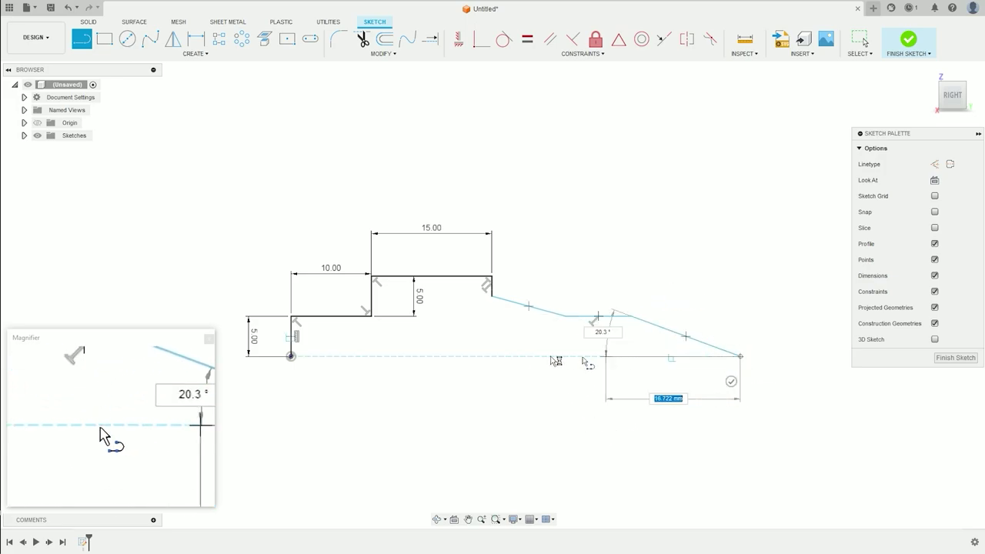
click(293, 356)
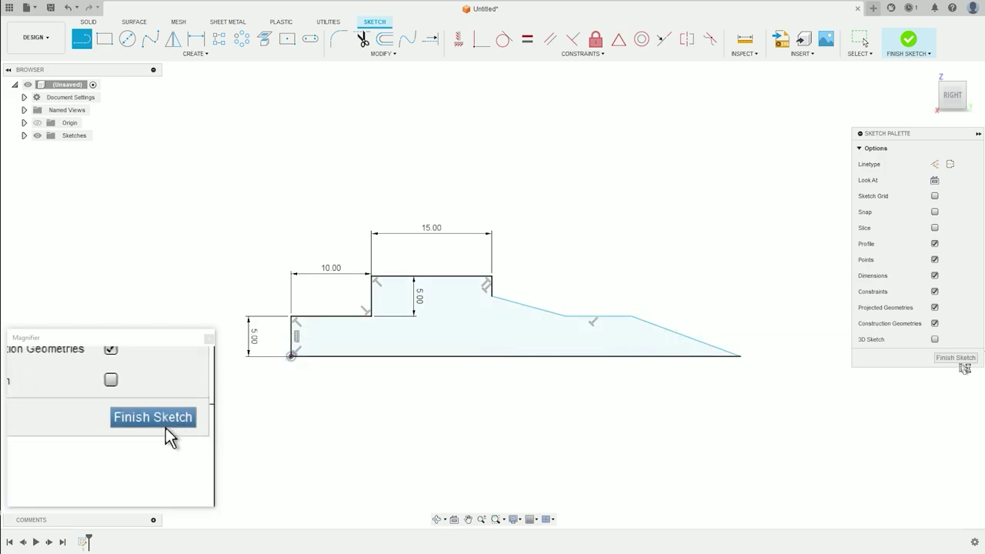
click(959, 361)
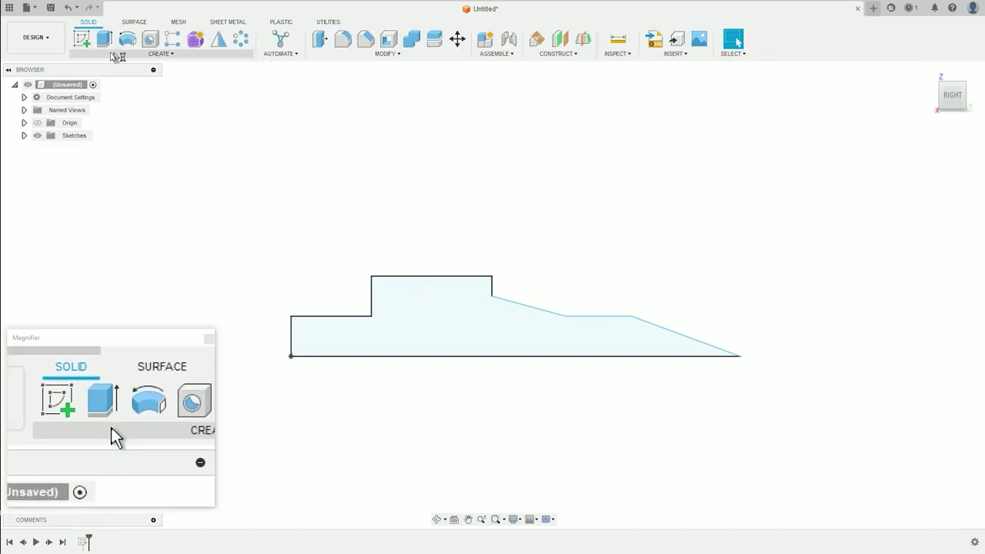
Revolve the stepped profile 360° about its base line into a pointed turned pin
click(129, 42)
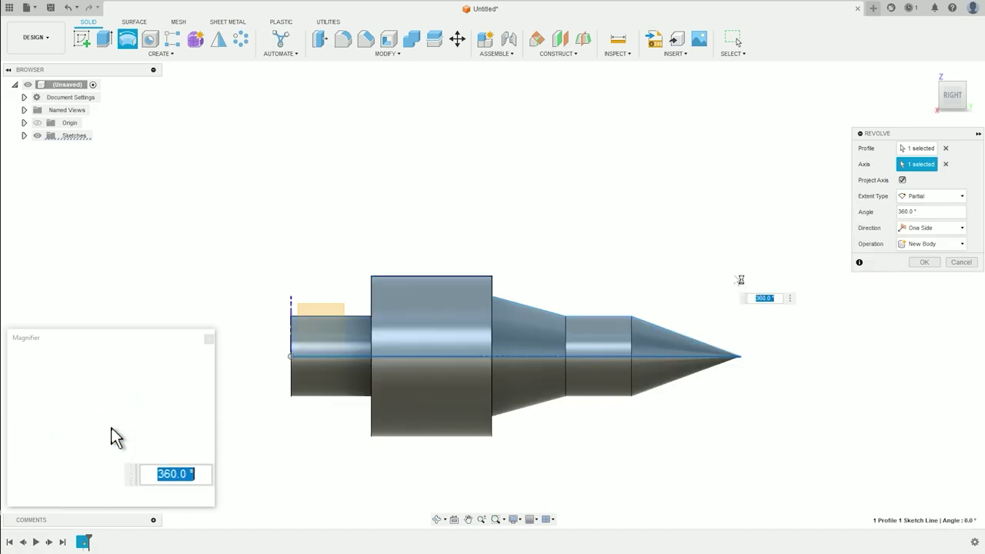
shift+middle_drag(742, 280, 718, 290)
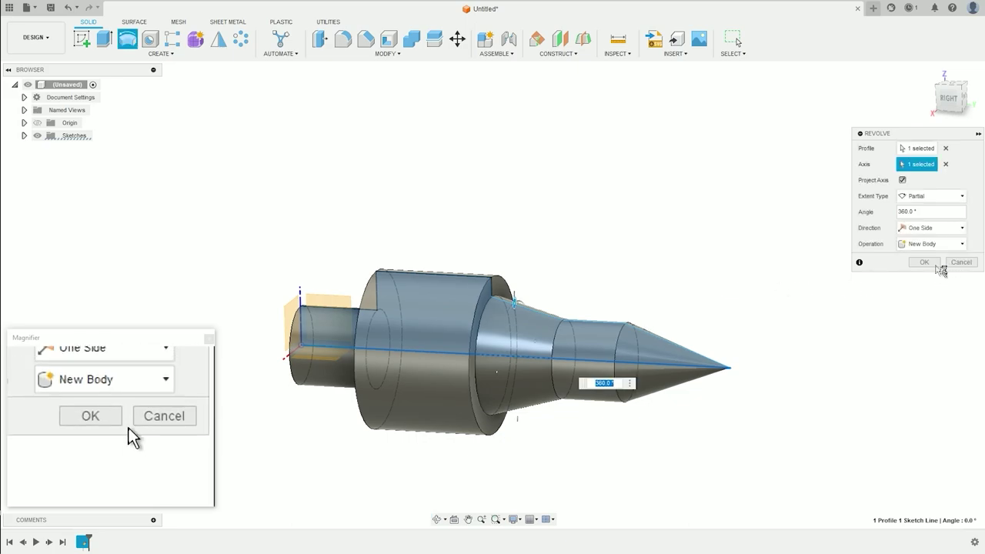
click(935, 266)
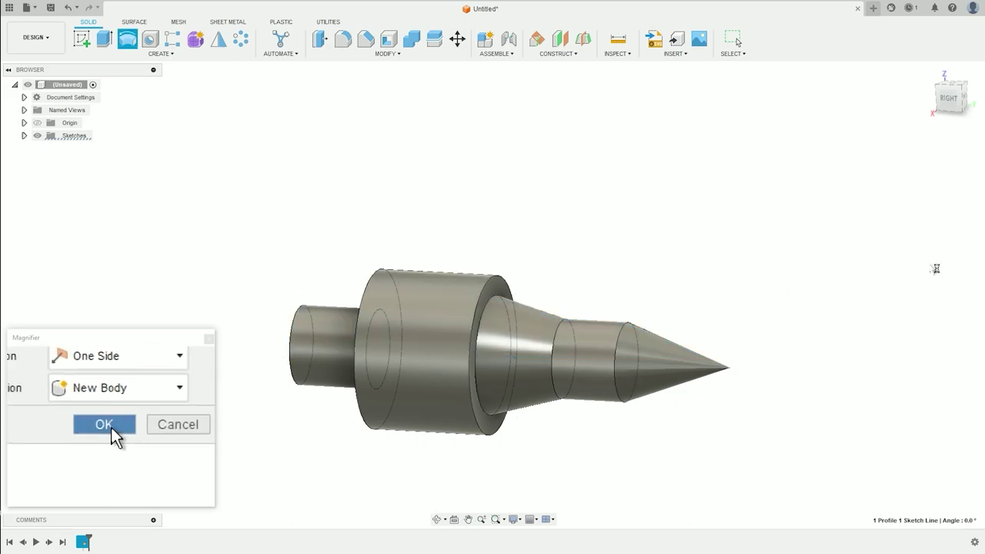
Recentre the turned pin in the view and switch to the Manufacture workspace
middle_drag(618, 269, 638, 170)
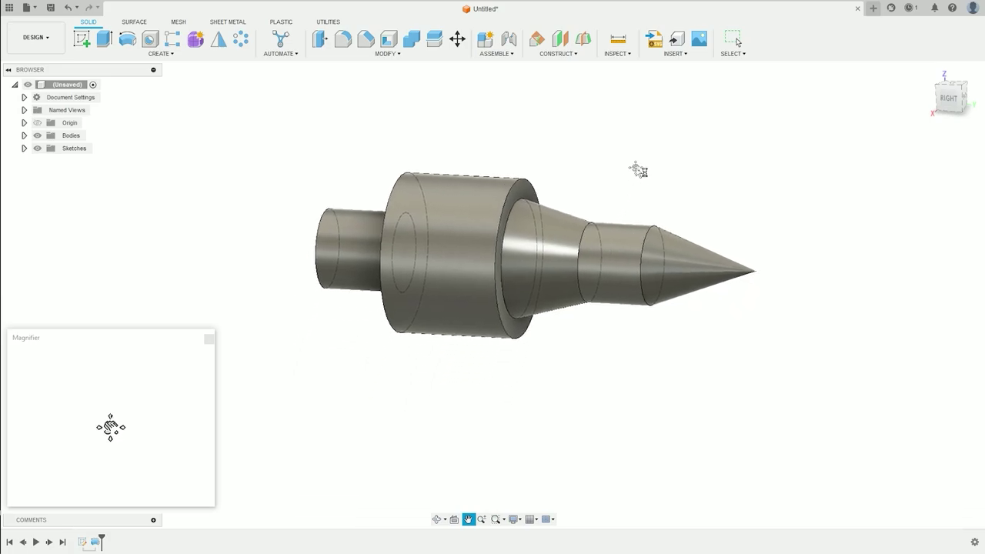
key(Escape)
scroll(638, 173, up, 2)
scroll(643, 178, up, 3)
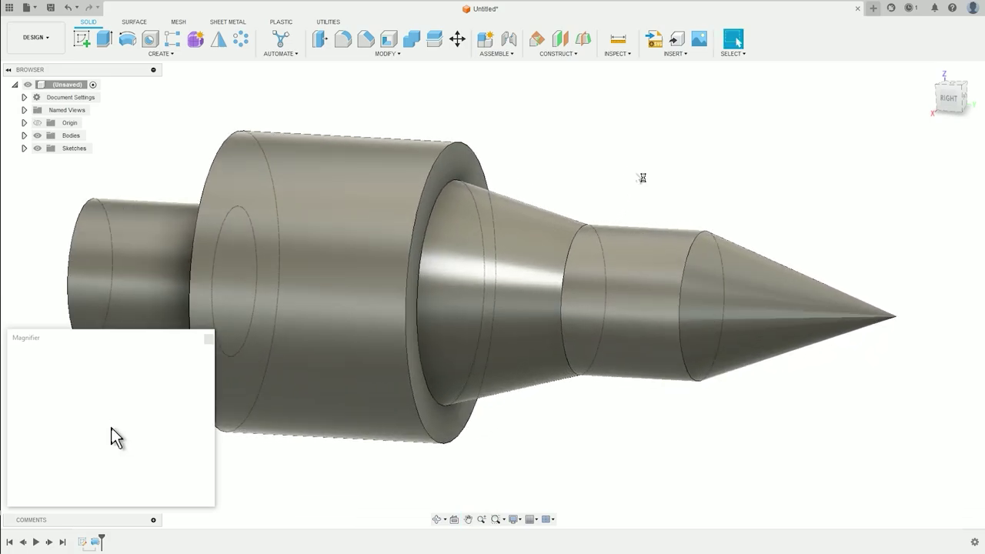
scroll(643, 178, up, 2)
scroll(642, 178, down, 5)
scroll(639, 177, down, 2)
mouse_move(631, 176)
middle_down()
mouse_move(560, 162)
mouse_move(544, 206)
middle_up()
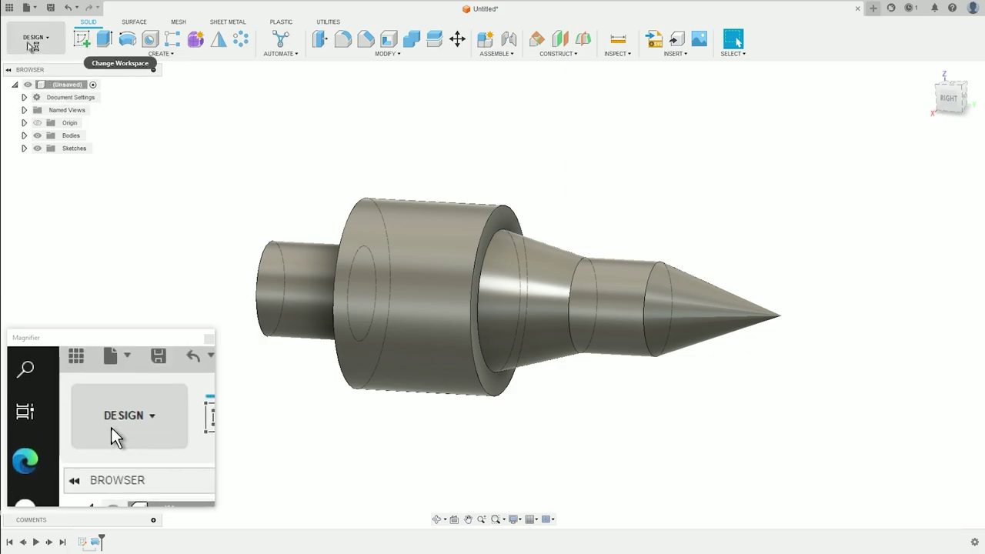
click(35, 44)
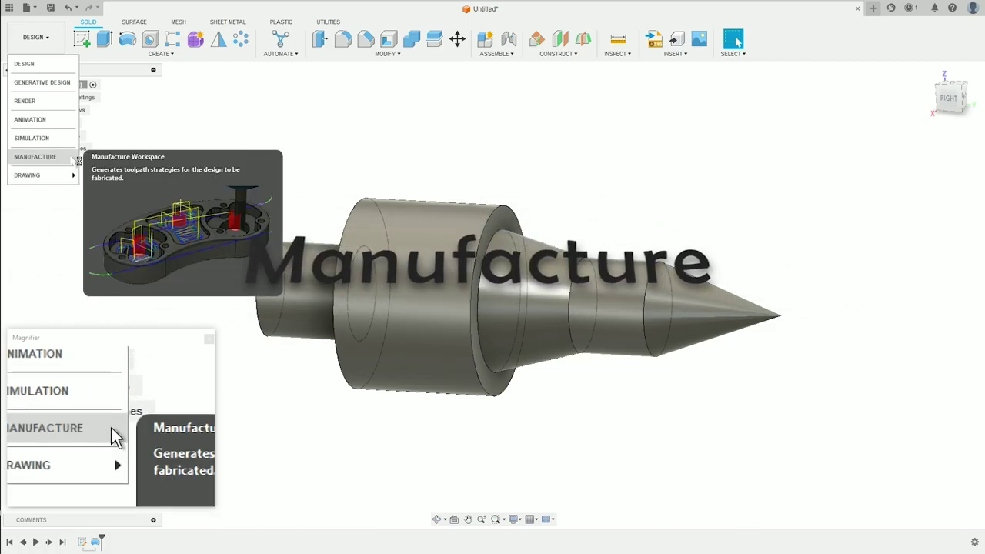
click(77, 159)
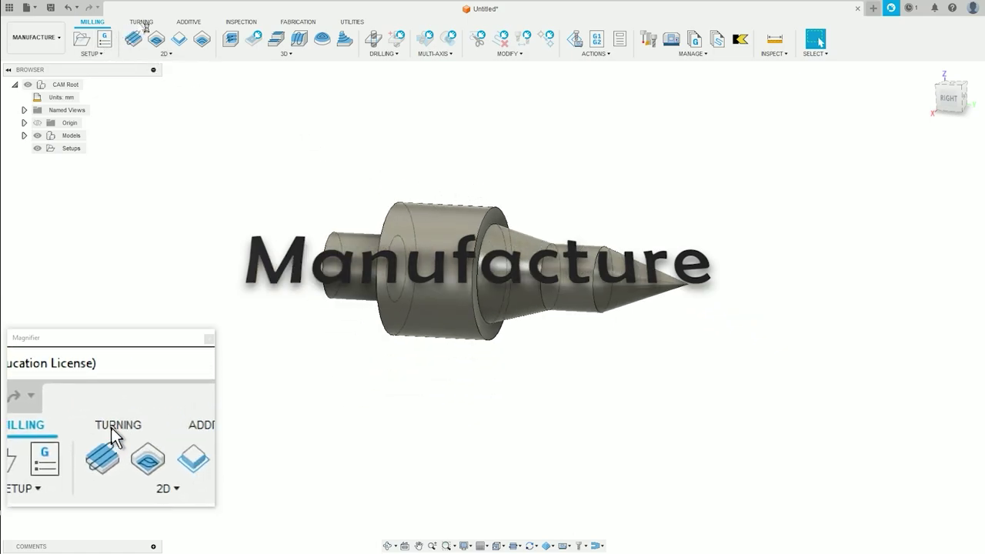
Create a turning setup with the chuck moved to -48.9726 mm and Safe Z offset at 1 mm
click(146, 28)
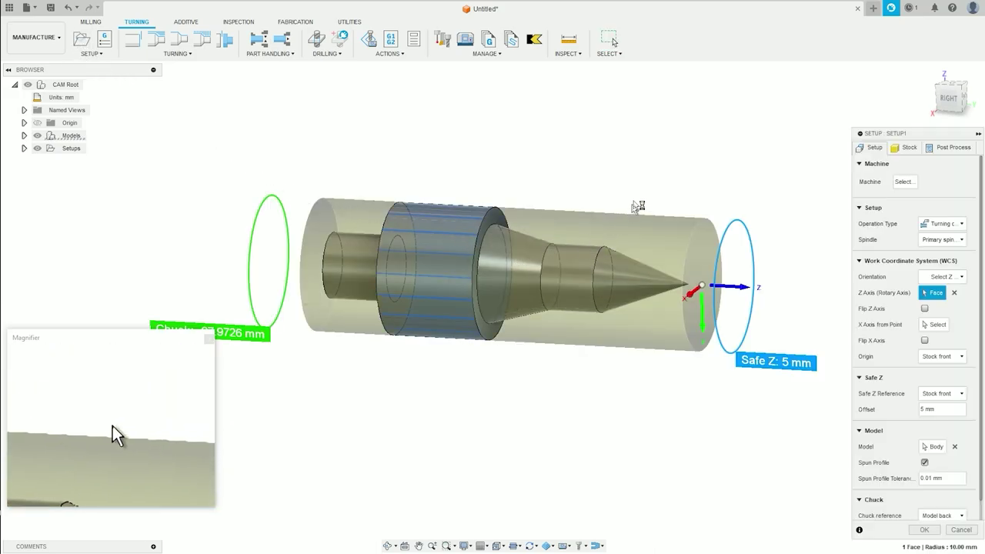
middle_drag(698, 150, 692, 116)
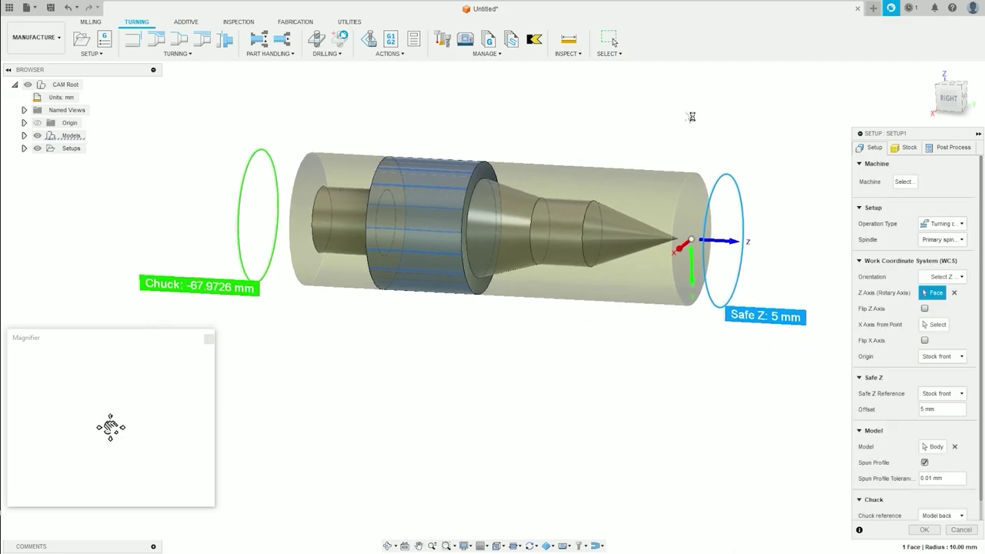
mouse_move(951, 99)
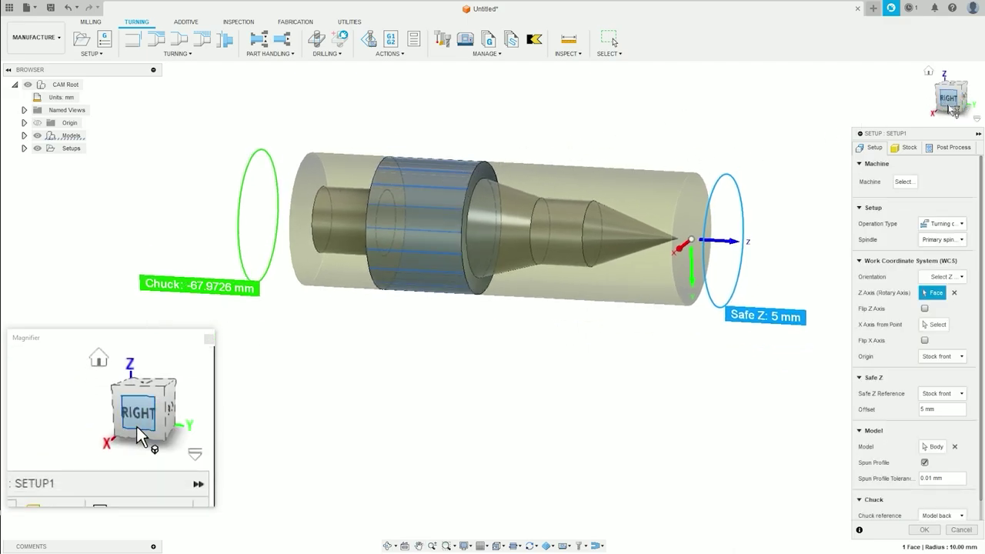
click(952, 108)
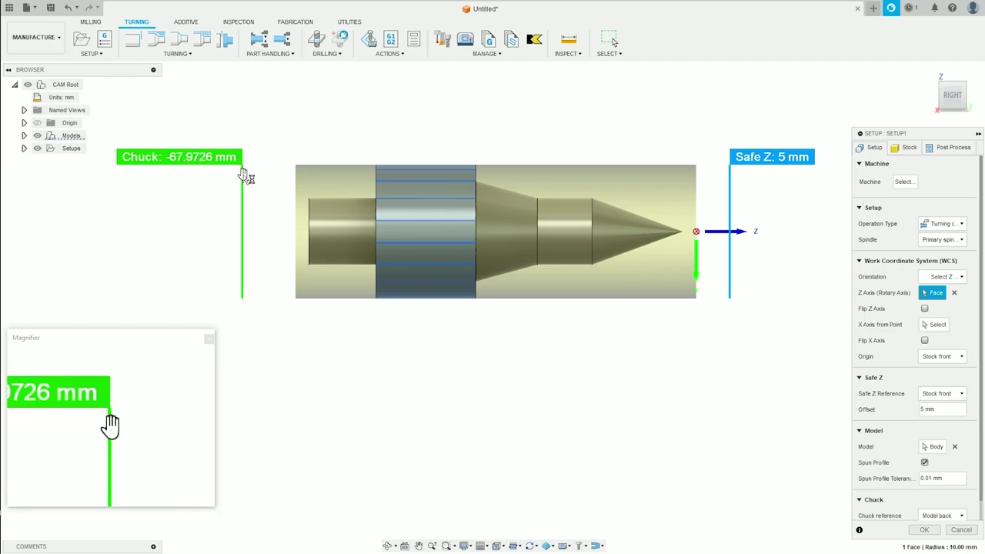
drag(245, 176, 312, 177)
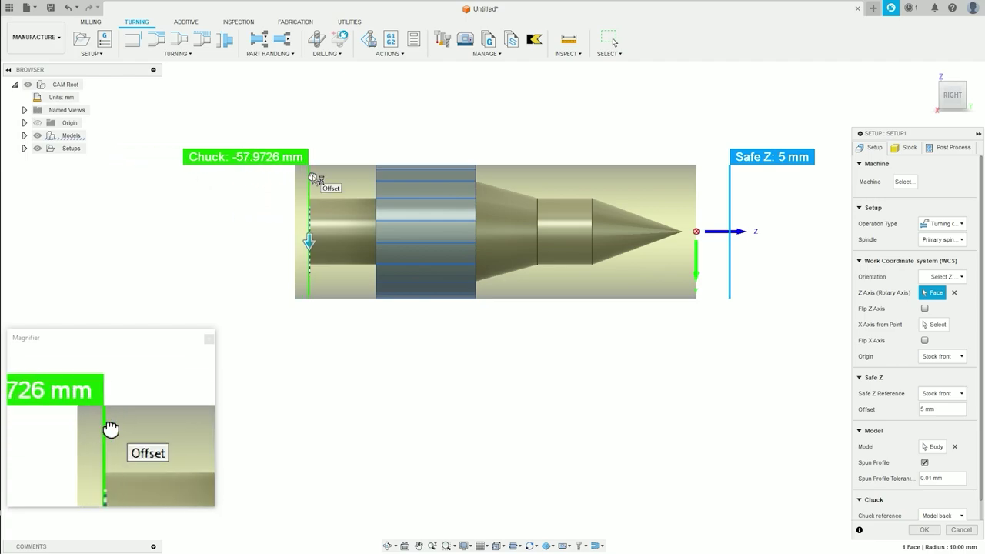
drag(312, 177, 376, 177)
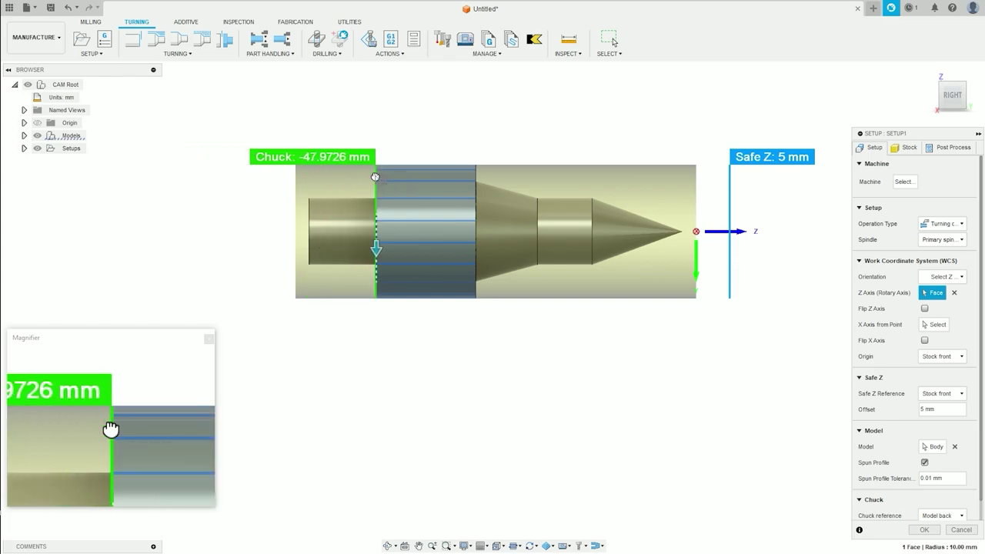
shift+middle_drag(383, 180, 577, 211)
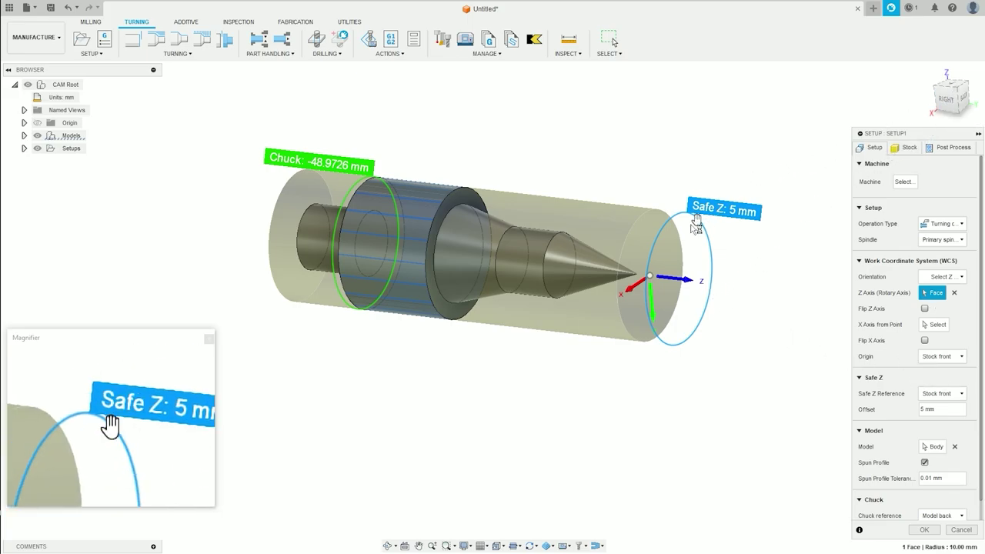
mouse_move(687, 213)
mouse_down()
mouse_move(658, 214)
mouse_move(668, 214)
mouse_up()
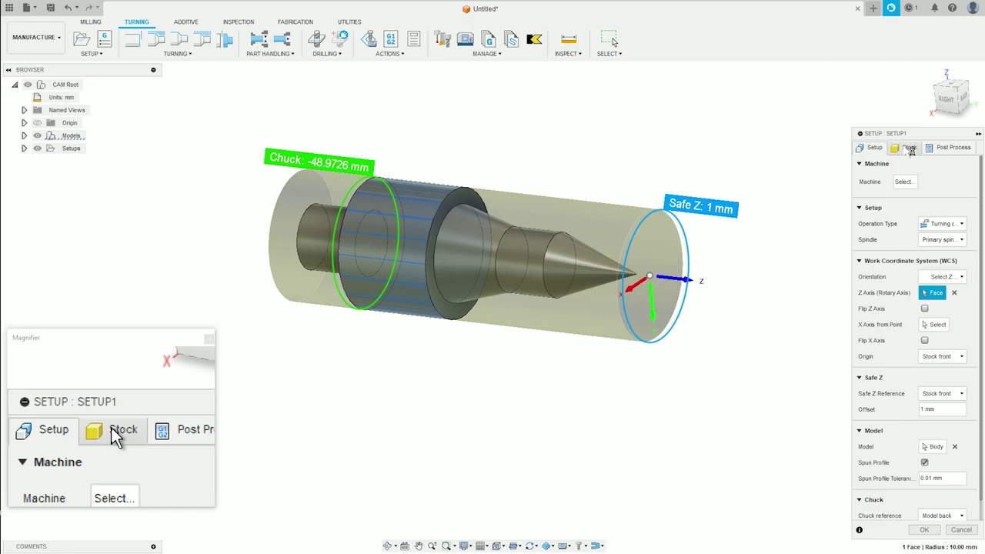
Give Setup1 centred fixed-size stock, 20 mm diameter by 60 mm long
click(910, 150)
mouse_move(781, 297)
shift+middle_down()
mouse_move(754, 306)
mouse_move(752, 220)
mouse_move(703, 118)
mouse_move(717, 248)
mouse_move(756, 134)
mouse_move(754, 207)
mouse_move(719, 254)
shift+middle_up()
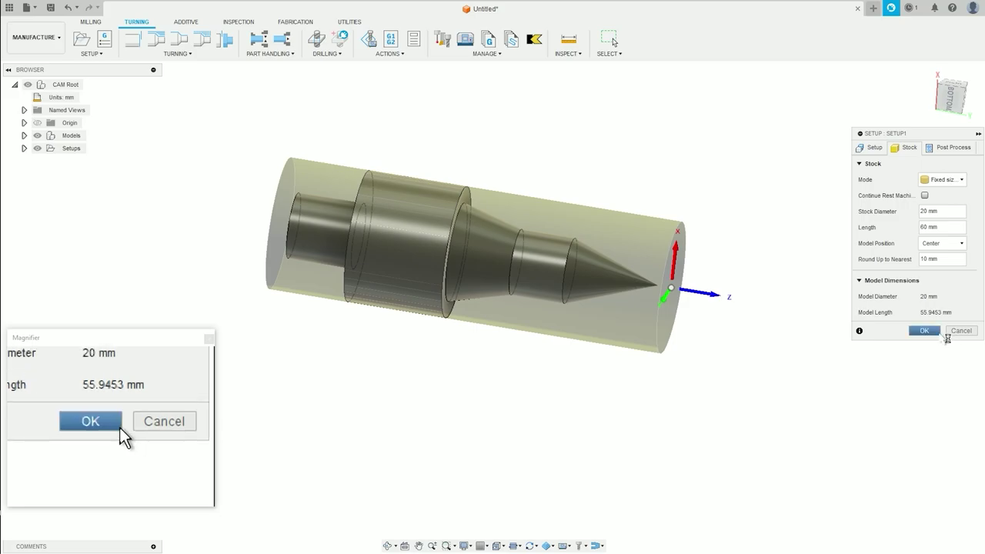
shift+middle_drag(752, 310, 732, 295)
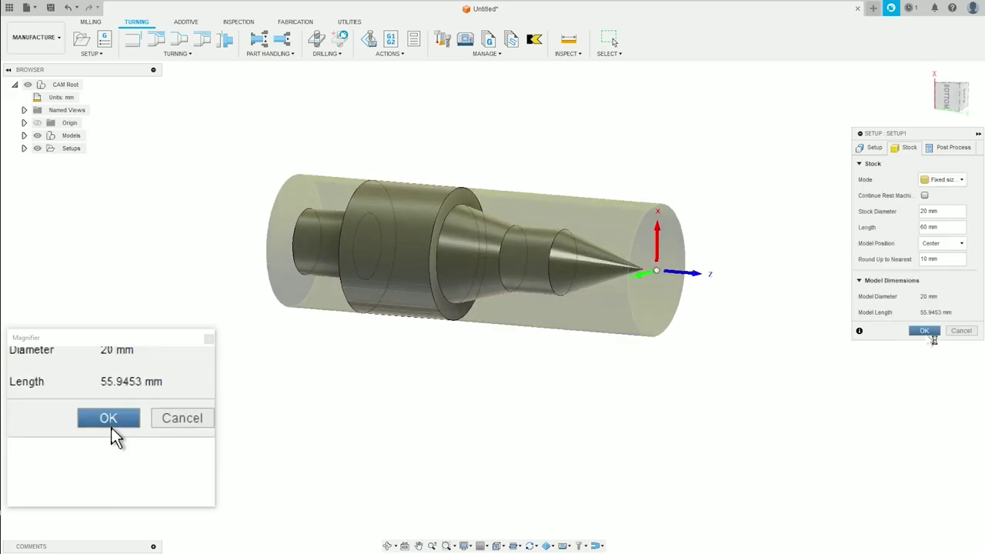
click(927, 332)
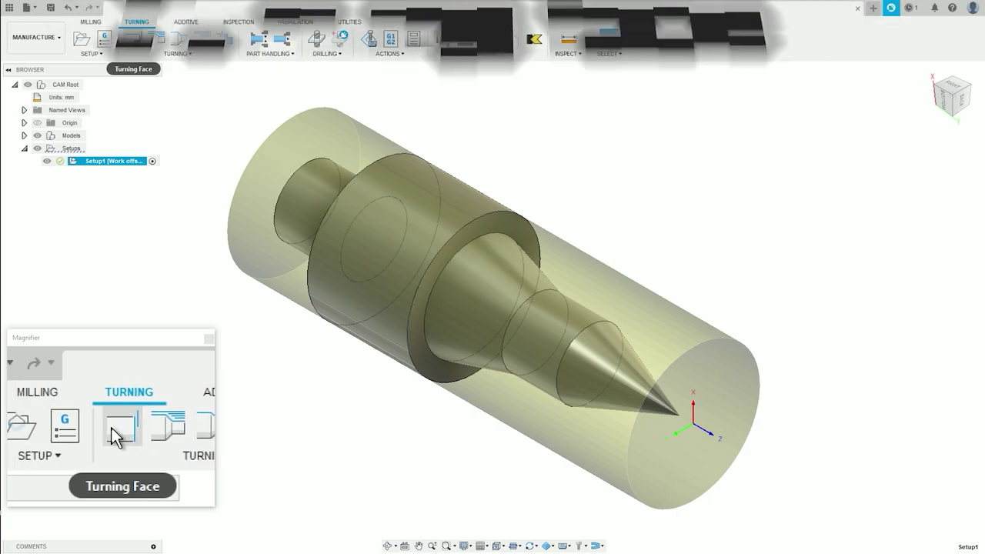
Start a facing operation using the CNMT09T308 - DCLN-R right-hand turning tool
click(128, 40)
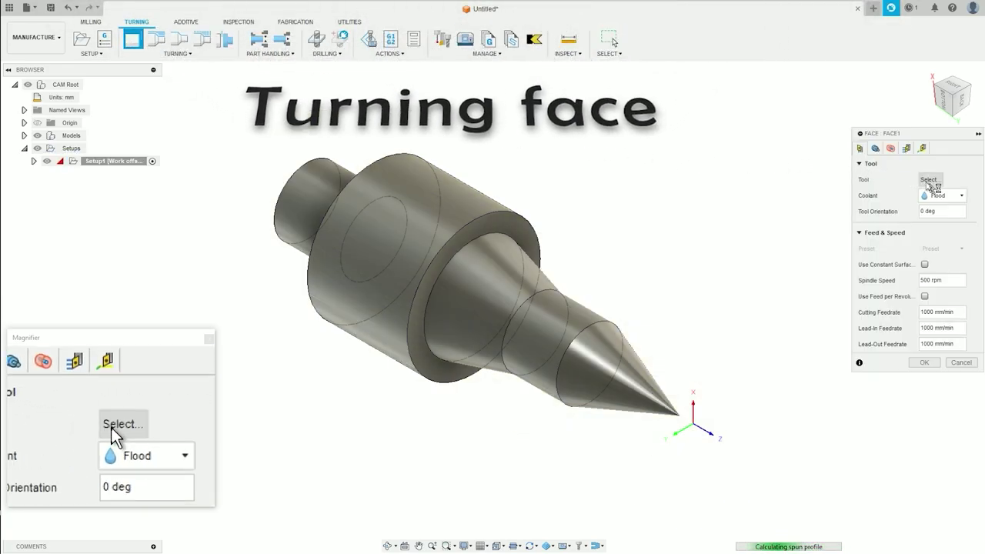
click(931, 180)
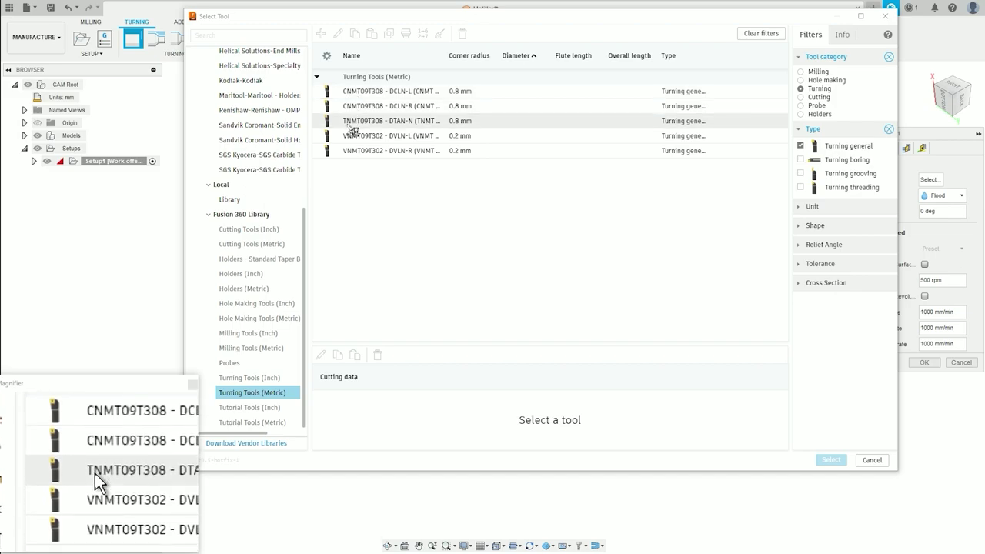
click(366, 91)
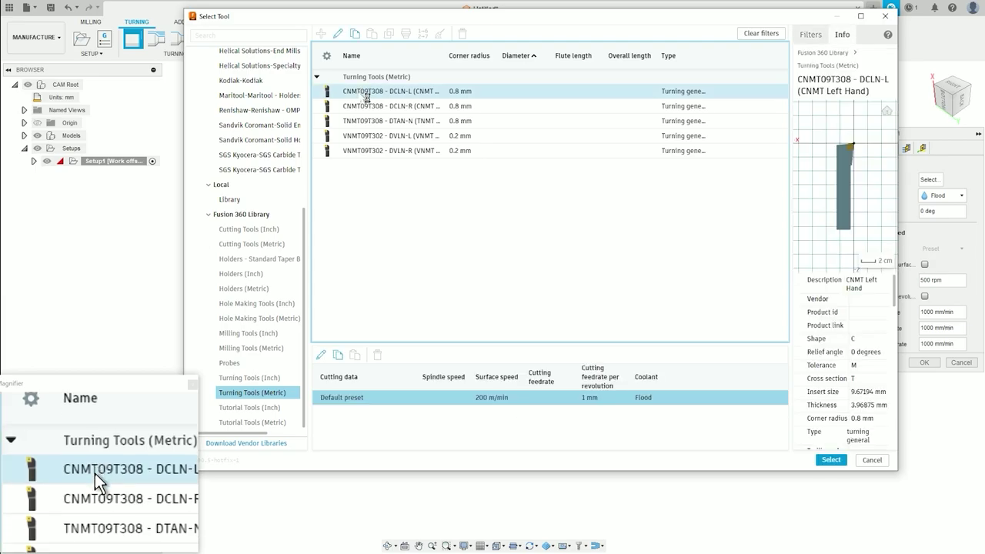
key(Down)
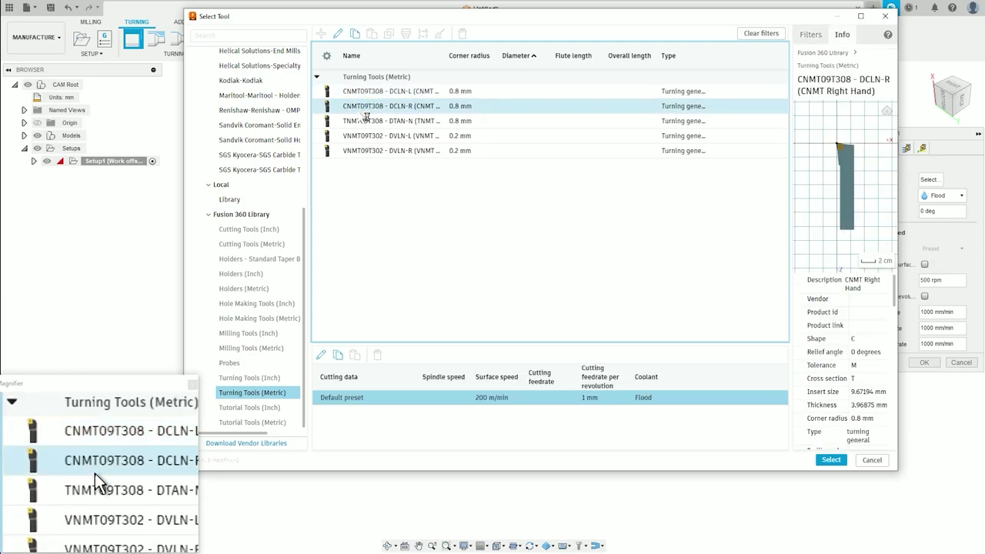
key(Down)
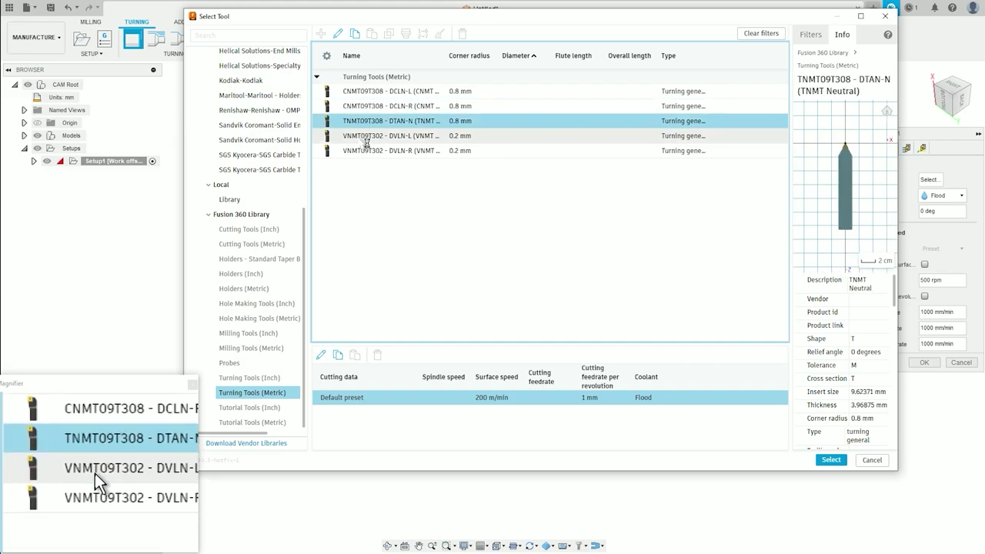
click(362, 139)
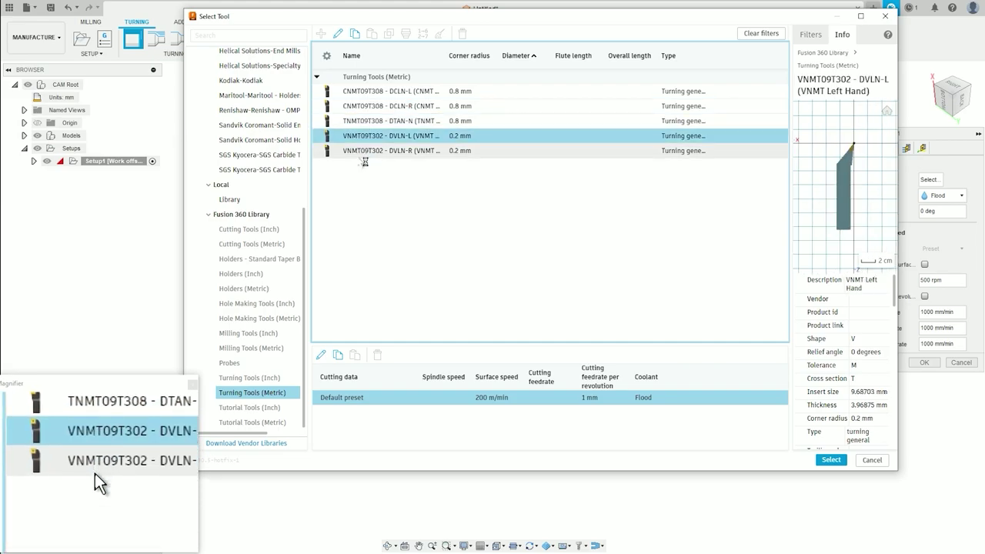
click(362, 150)
click(368, 90)
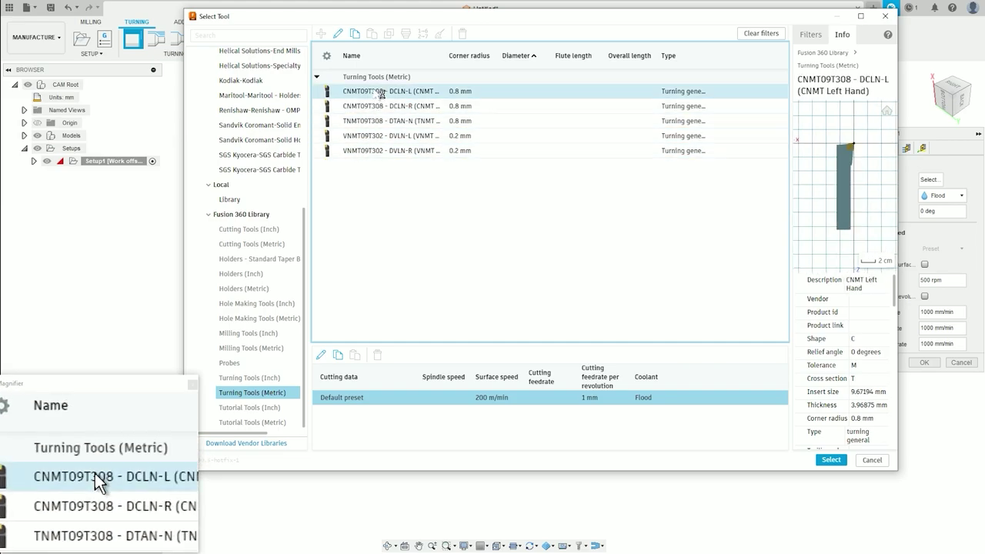
click(377, 106)
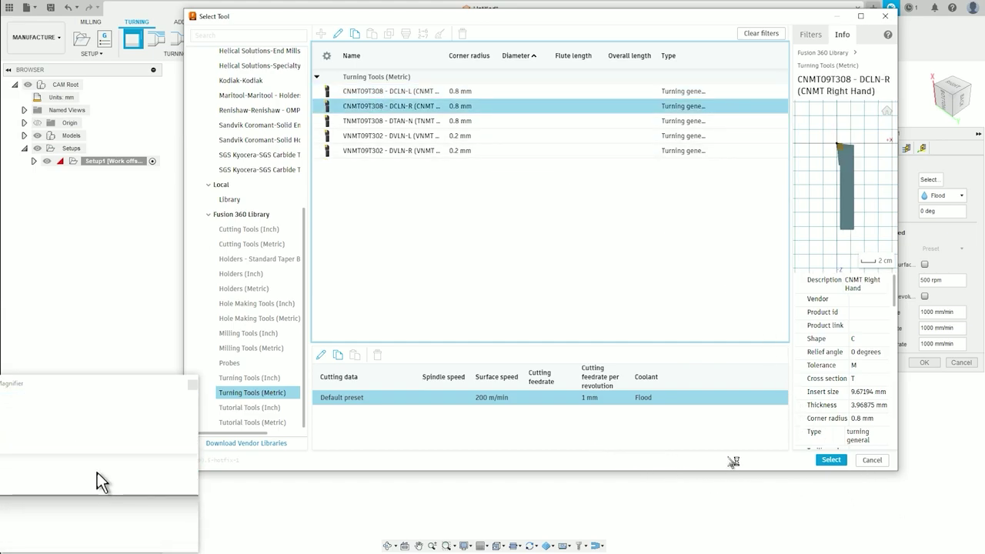
click(831, 459)
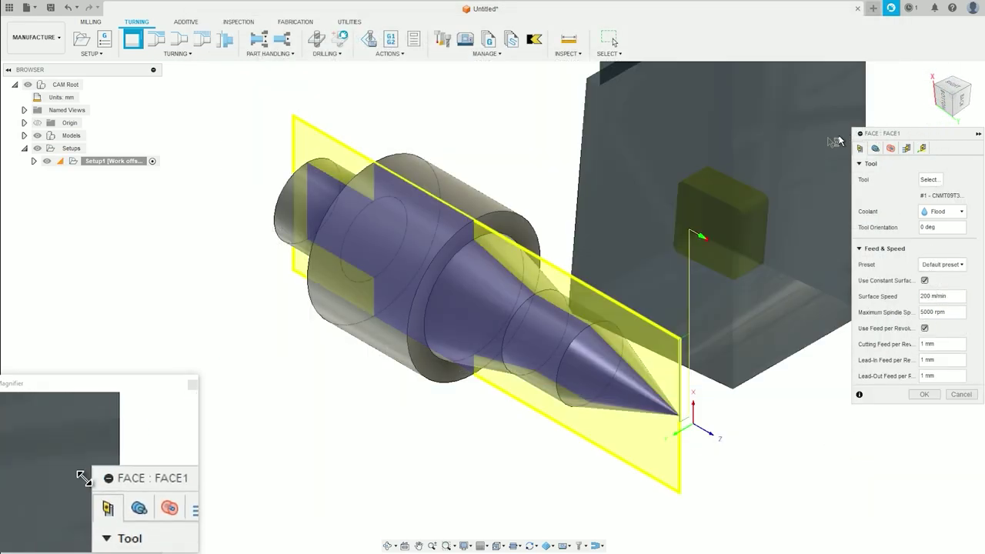
Set facing to 100 m/min surface speed, 2000 rpm max spindle and 0.1 mm/rev feeds
mouse_move(770, 192)
shift+middle_down()
mouse_move(663, 216)
mouse_move(677, 198)
mouse_move(686, 137)
mouse_move(693, 167)
mouse_move(786, 172)
shift+middle_up()
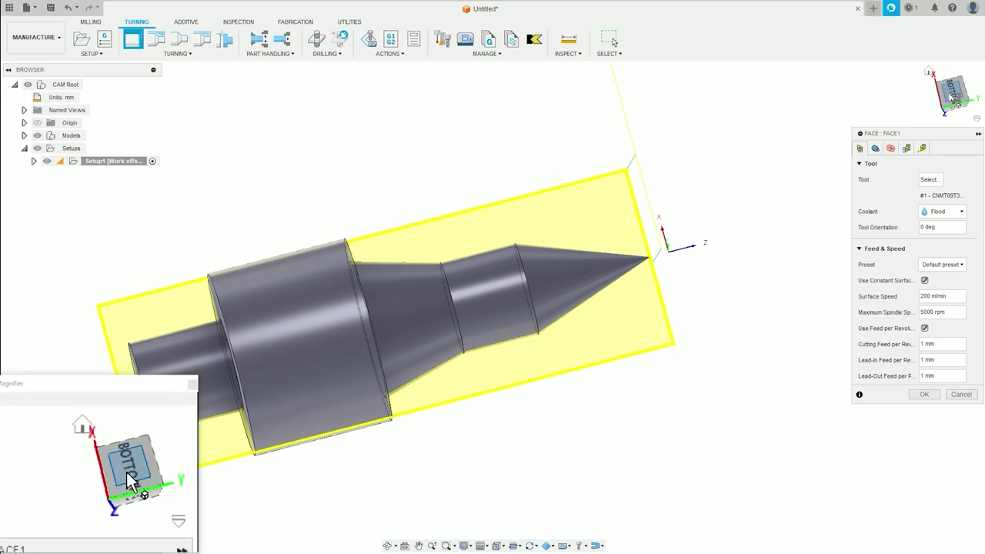
click(953, 93)
text(0.1)
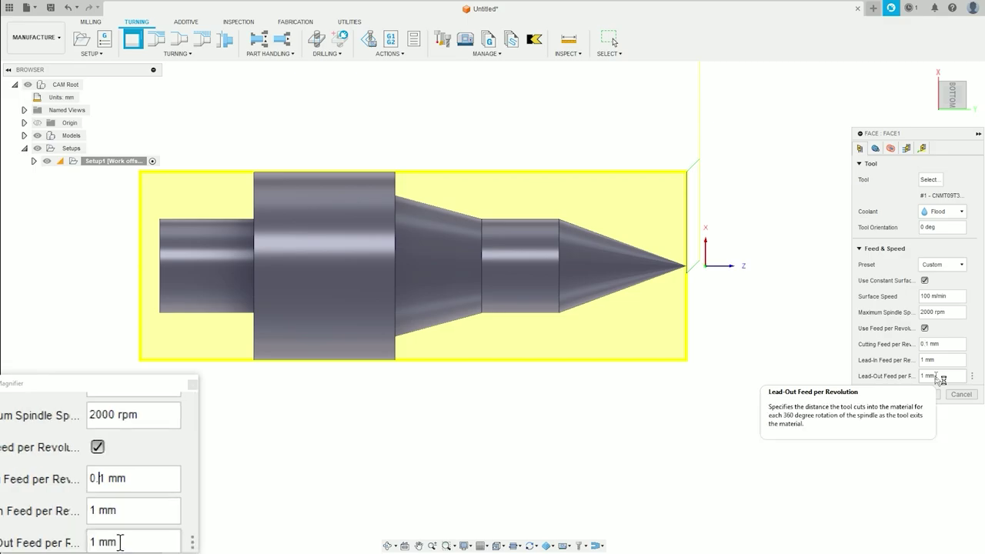
right_click(933, 347)
click(899, 345)
text(0.1)
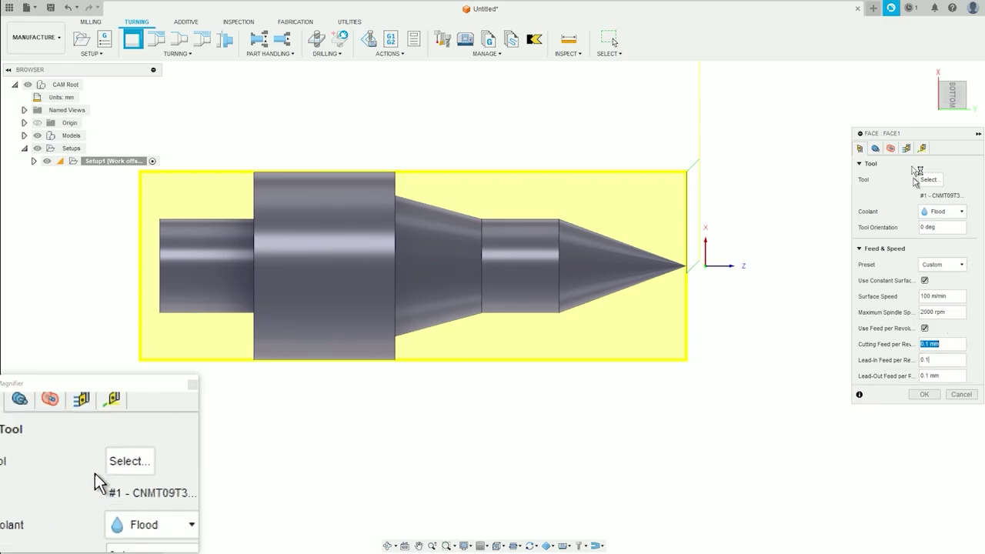
Review the Geometry and Radii settings, then generate Face1 with 0:00:04 machining time
click(876, 151)
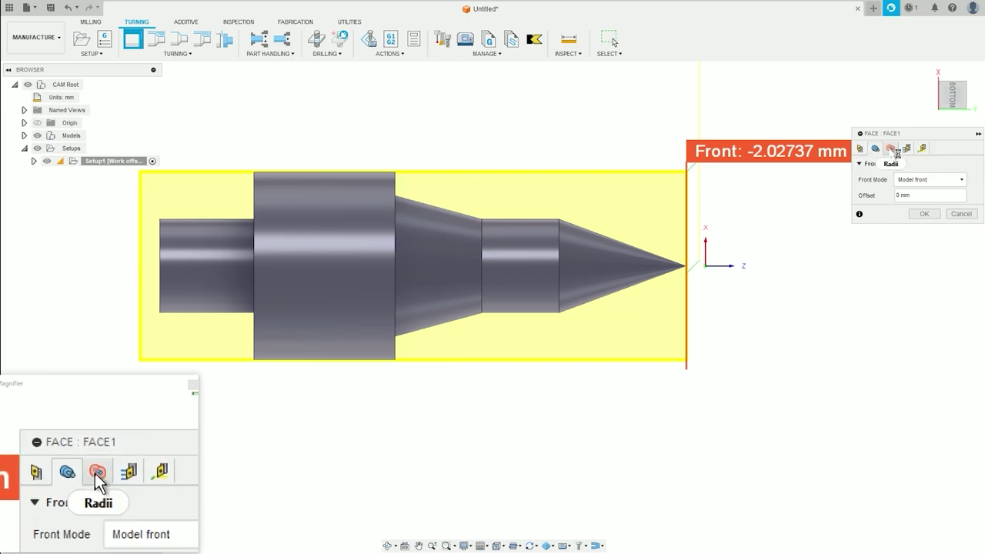
click(892, 149)
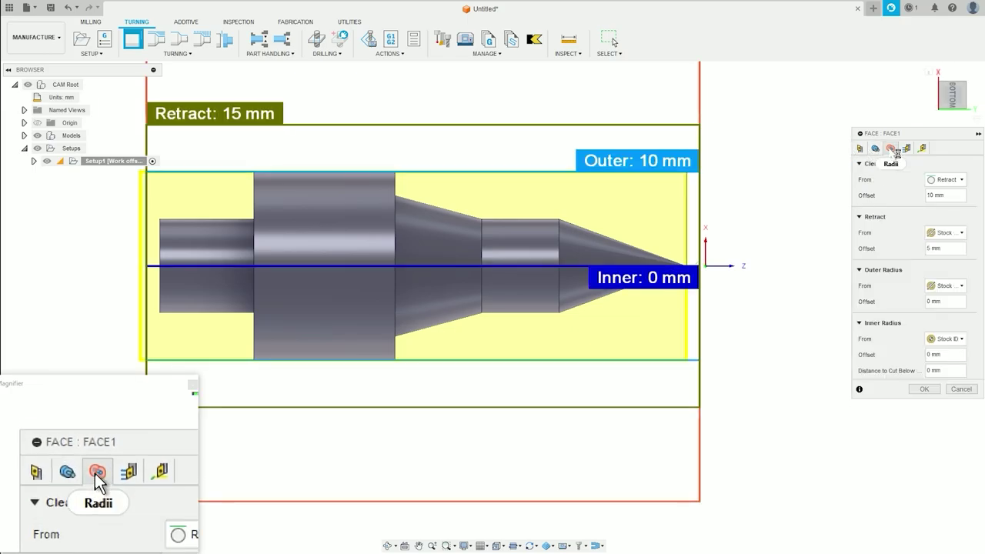
click(925, 389)
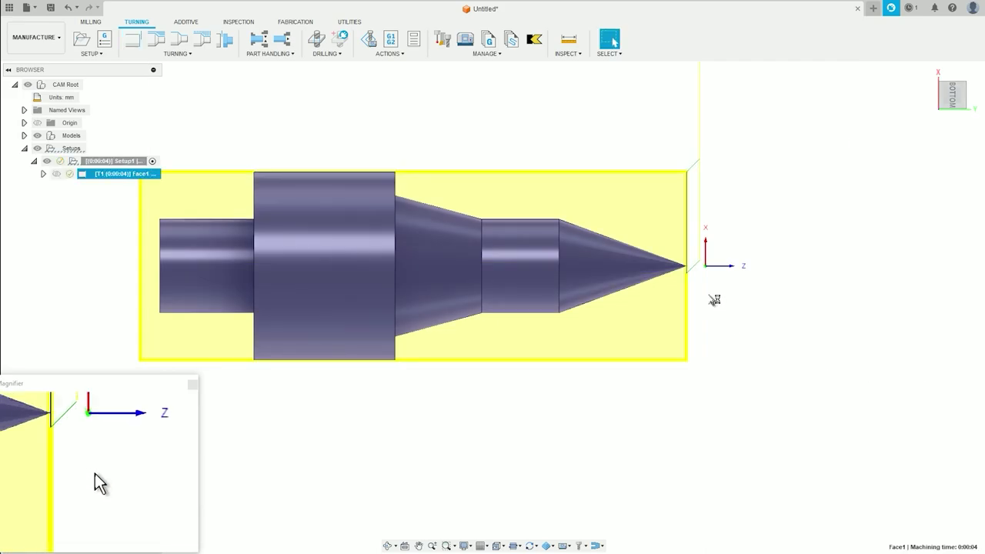
mouse_move(841, 180)
shift+middle_down()
mouse_move(842, 149)
mouse_move(891, 171)
shift+middle_up()
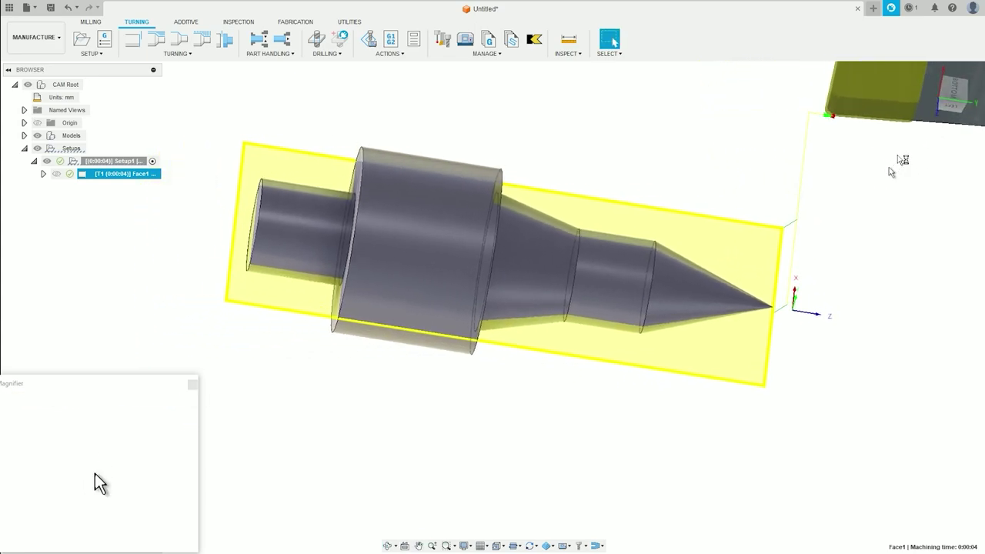
right_click(112, 174)
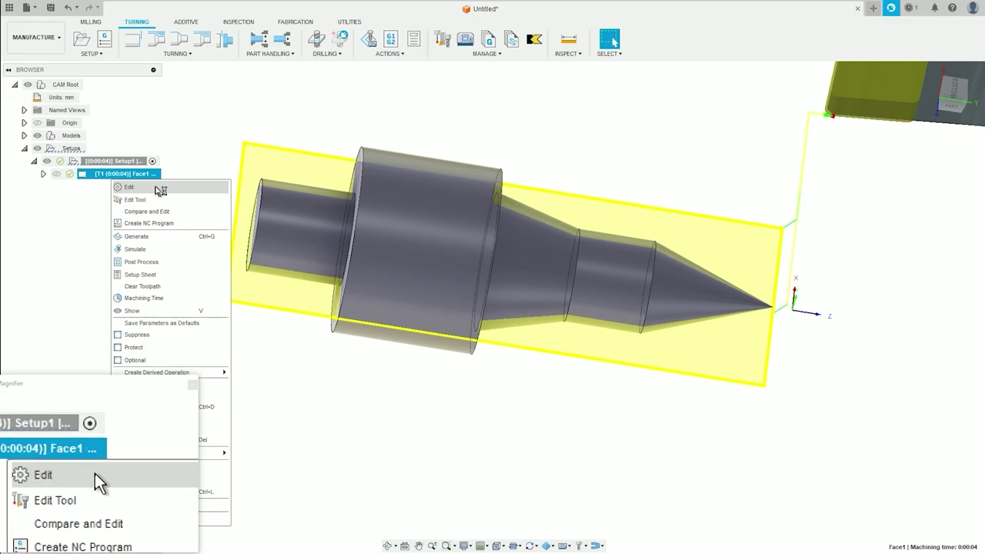
click(167, 254)
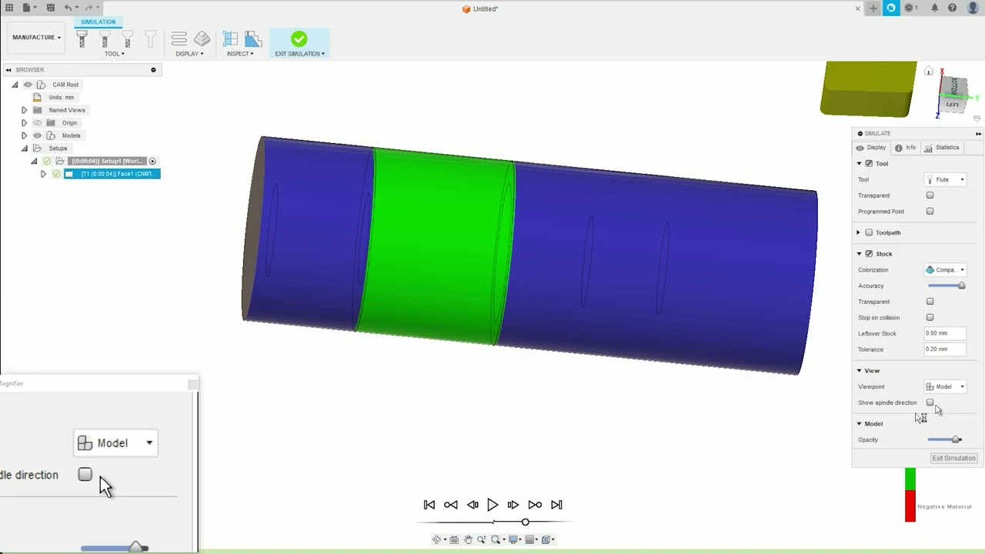
click(956, 98)
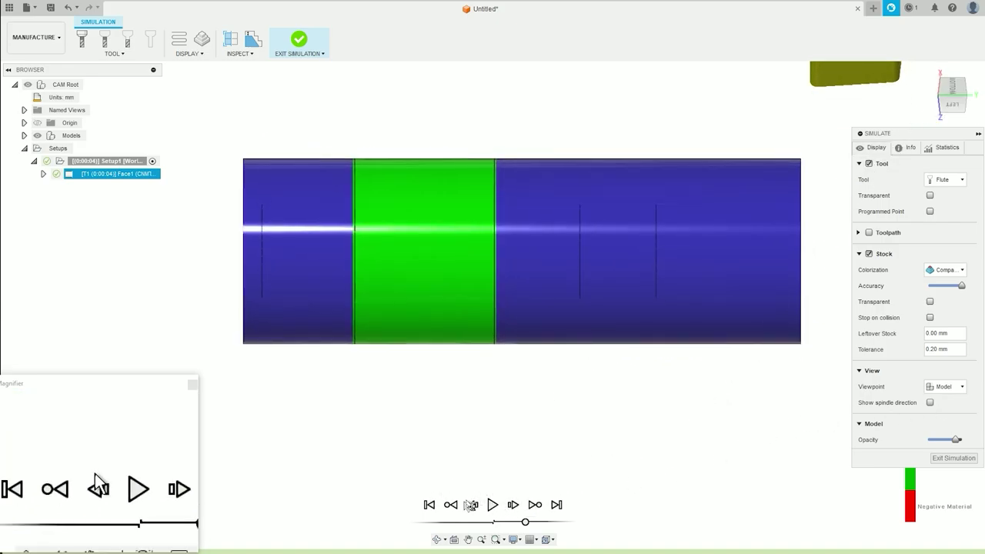
click(492, 505)
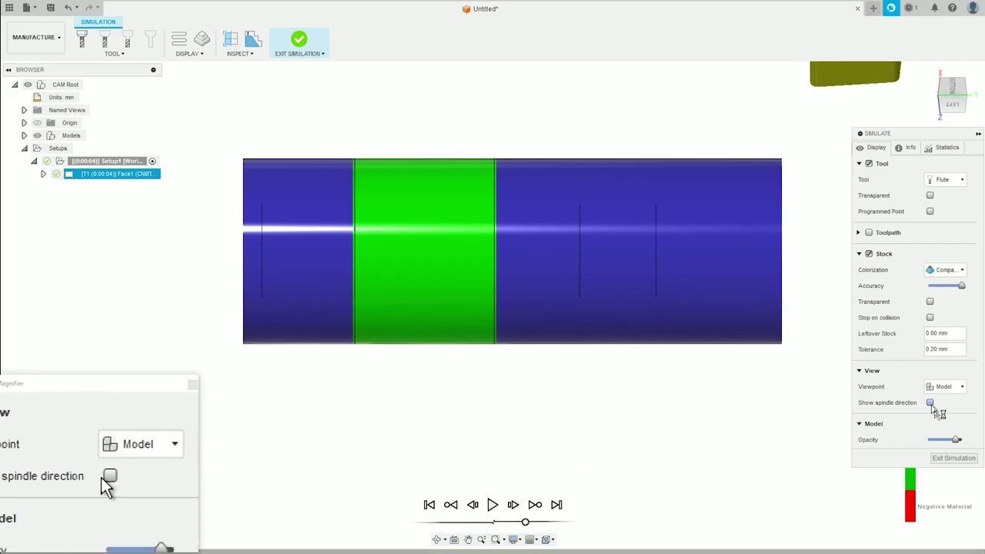
click(954, 458)
mouse_move(785, 347)
shift+middle_down()
mouse_move(765, 362)
mouse_move(796, 408)
shift+middle_up()
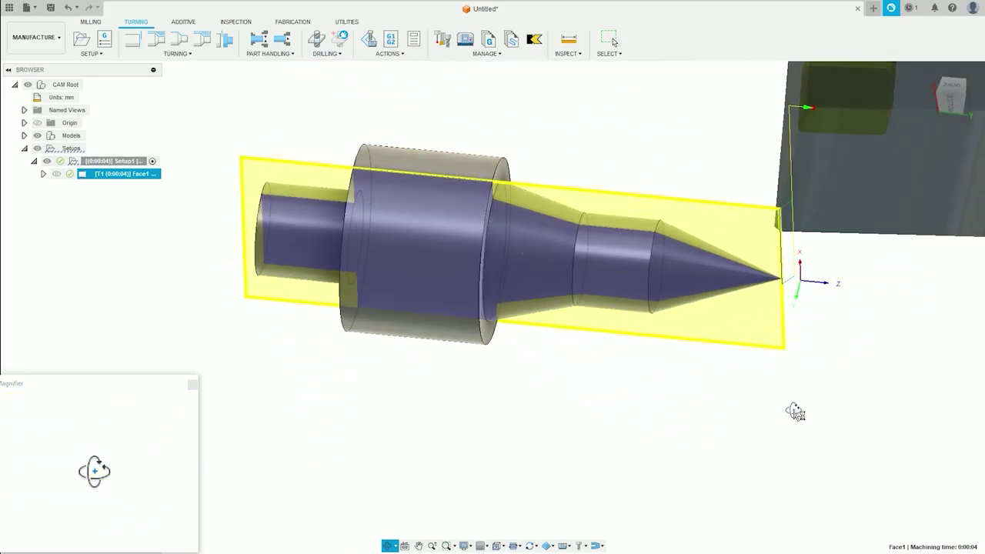
Start Profile Roughing with the CNMT tool and flood coolant, max spindle speed 2000 rpm
key(Escape)
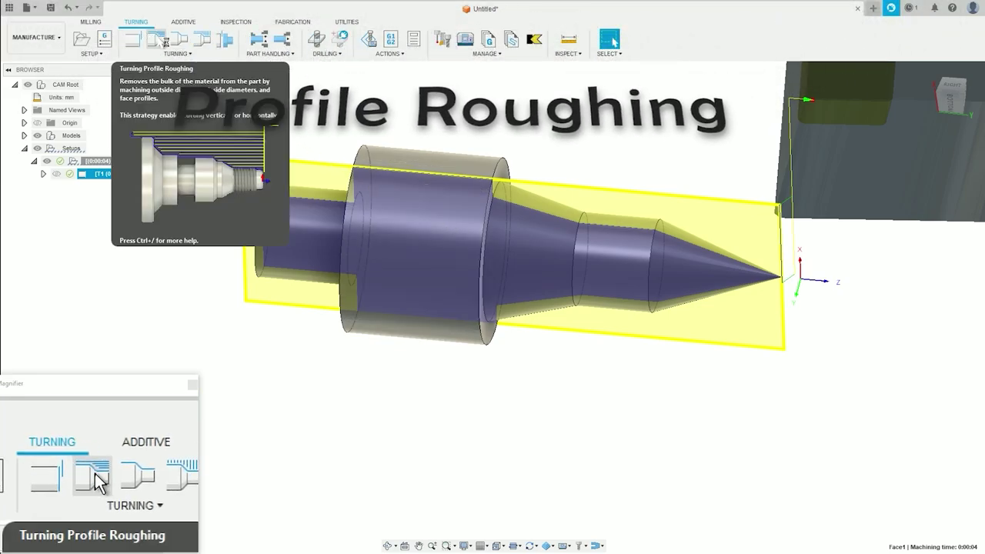
click(157, 40)
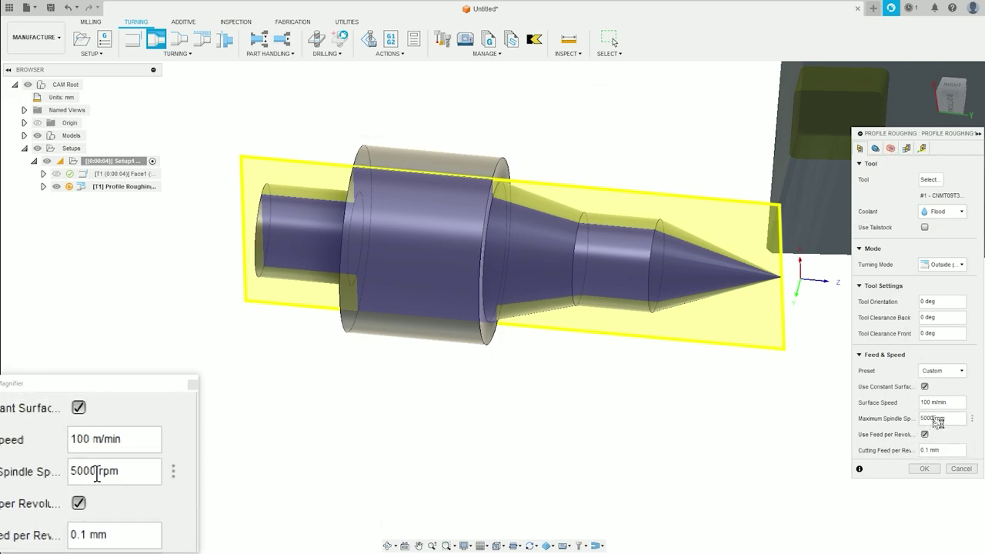
double_click(936, 419)
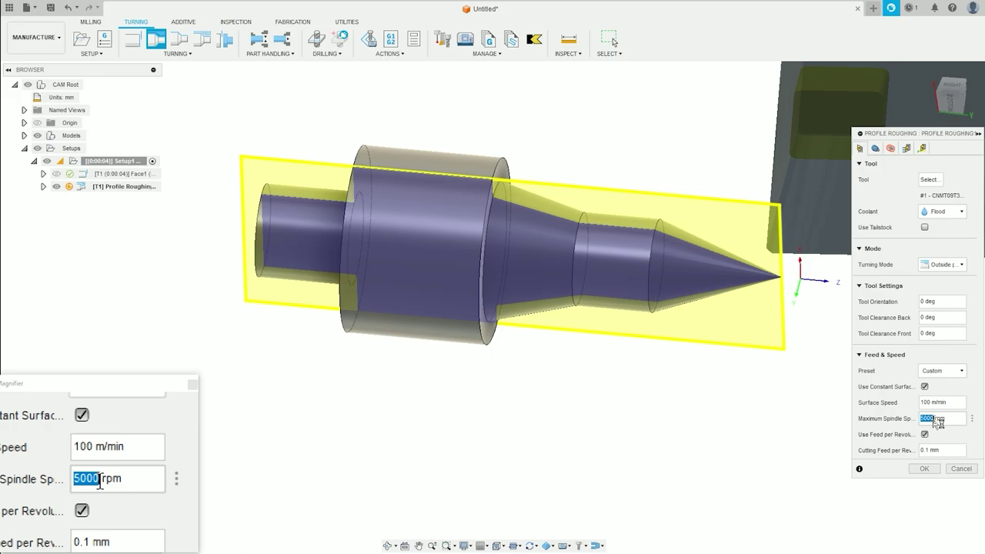
text(2)
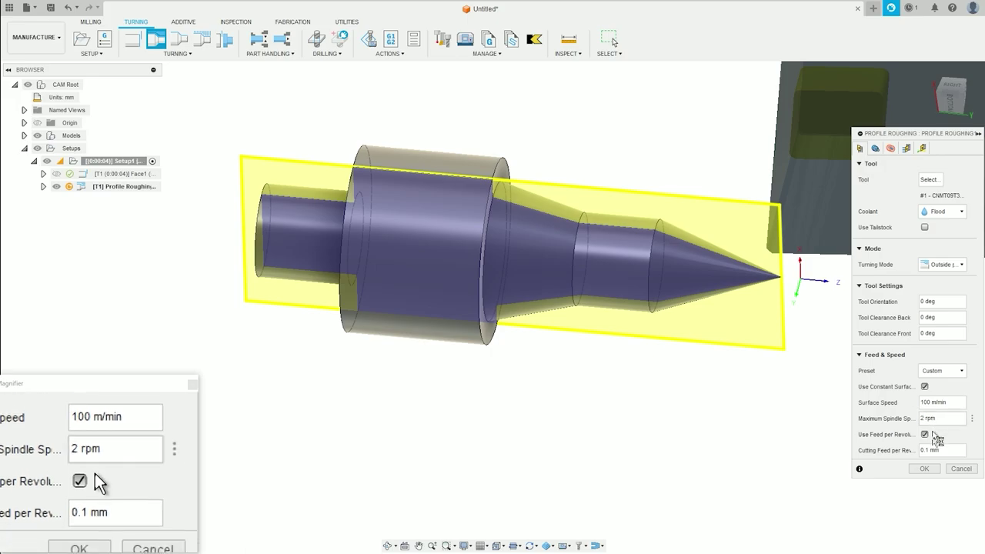
text(000)
key(End)
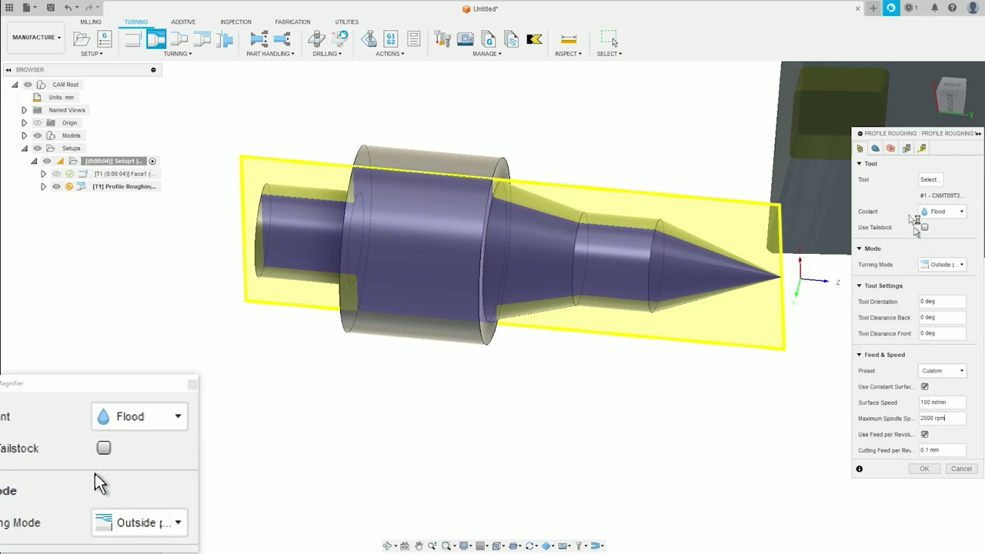
click(877, 149)
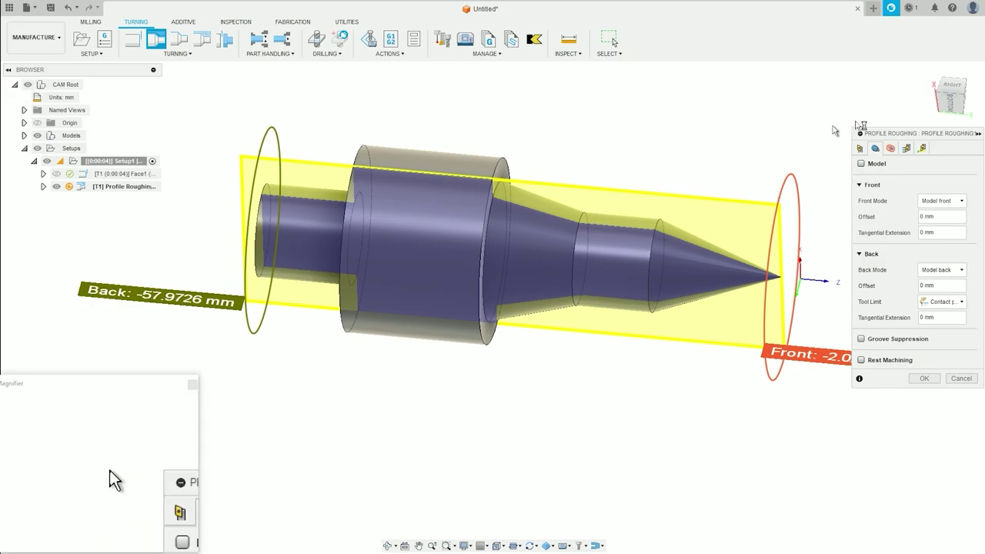
Offset the roughing back limit 9 mm to -48.9726 mm, level with the chuck
click(955, 98)
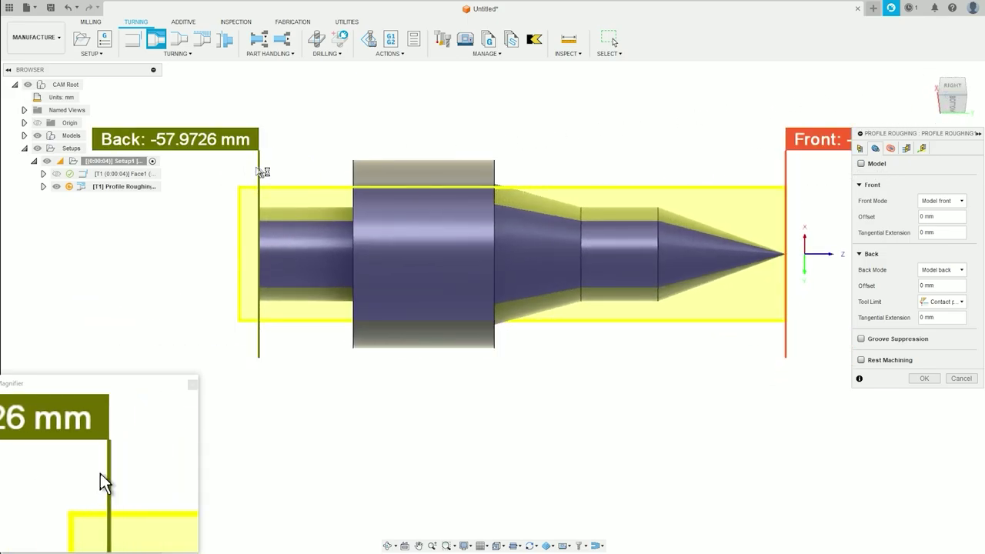
drag(260, 169, 343, 169)
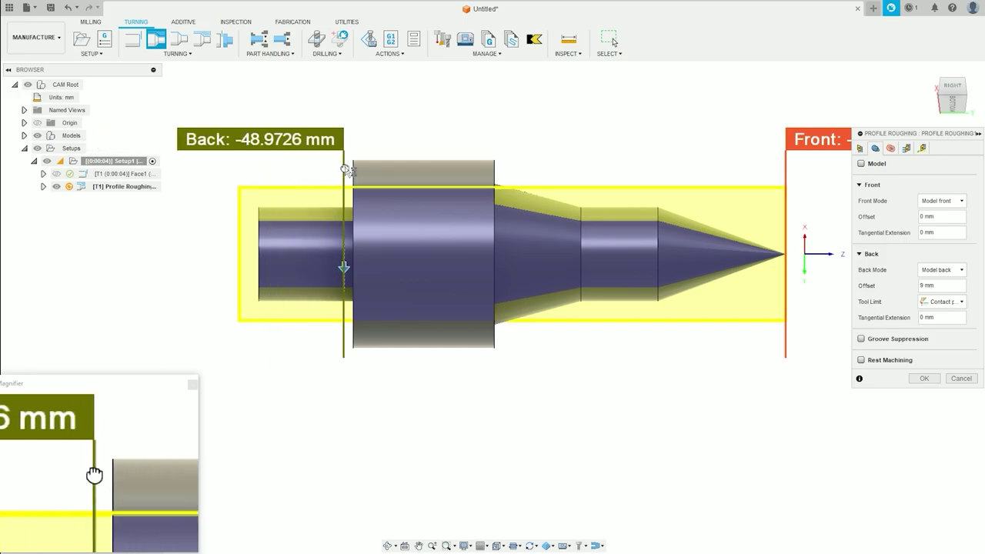
mouse_move(345, 169)
mouse_down()
mouse_move(361, 169)
mouse_move(348, 167)
mouse_up()
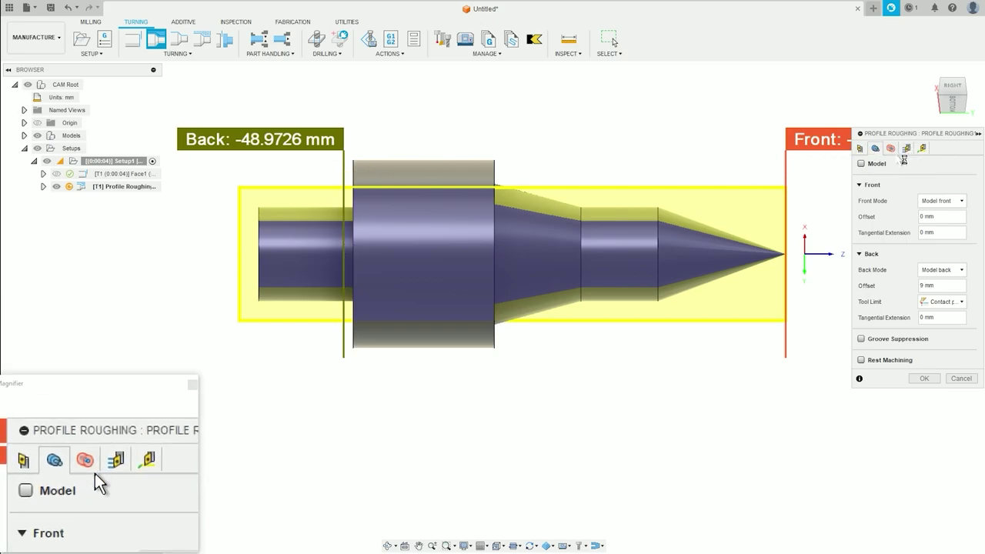
click(891, 149)
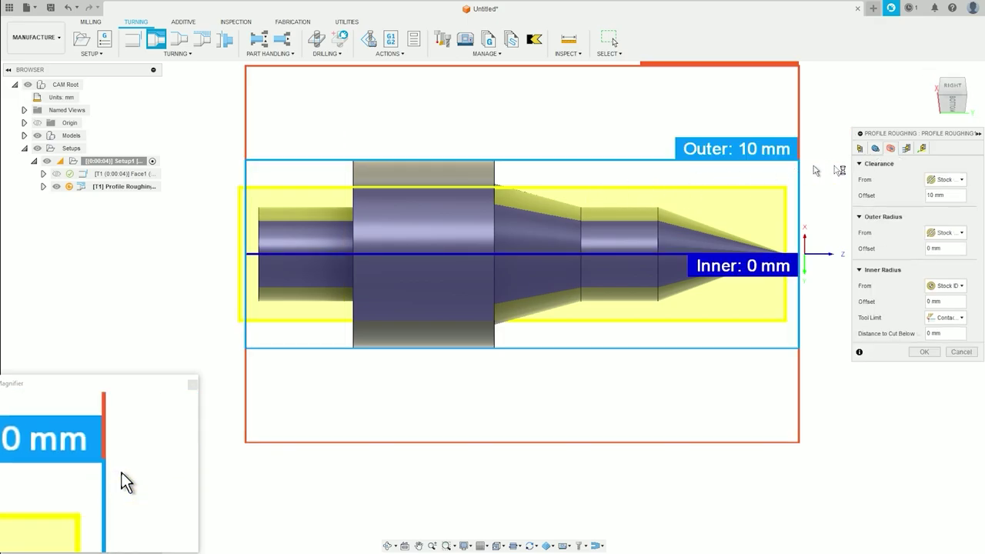
Set the roughing Maximum Depth of Cut to 0.25 mm and generate the 0:03:16 toolpath
click(913, 150)
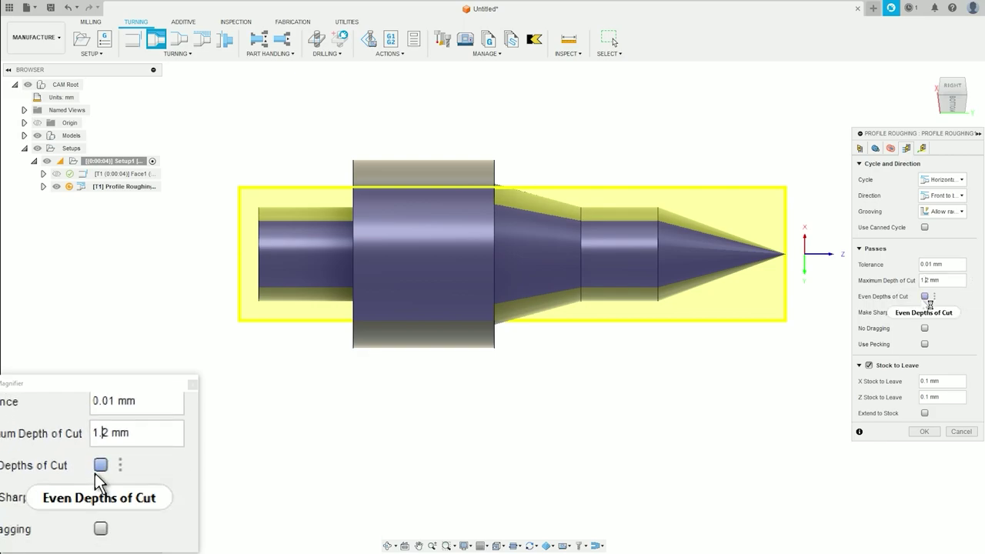
key(BackSpace)
key(BackSpace)
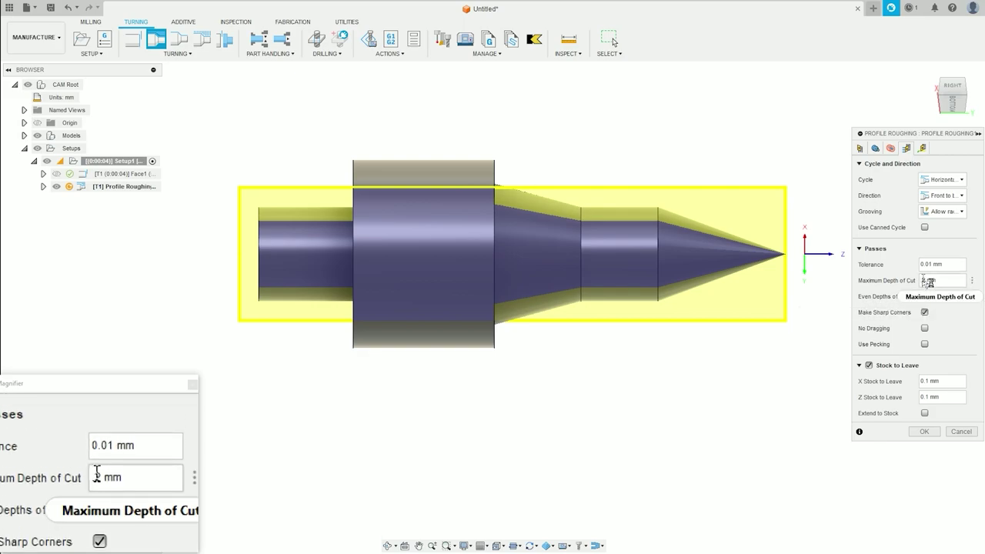
text(0.2)
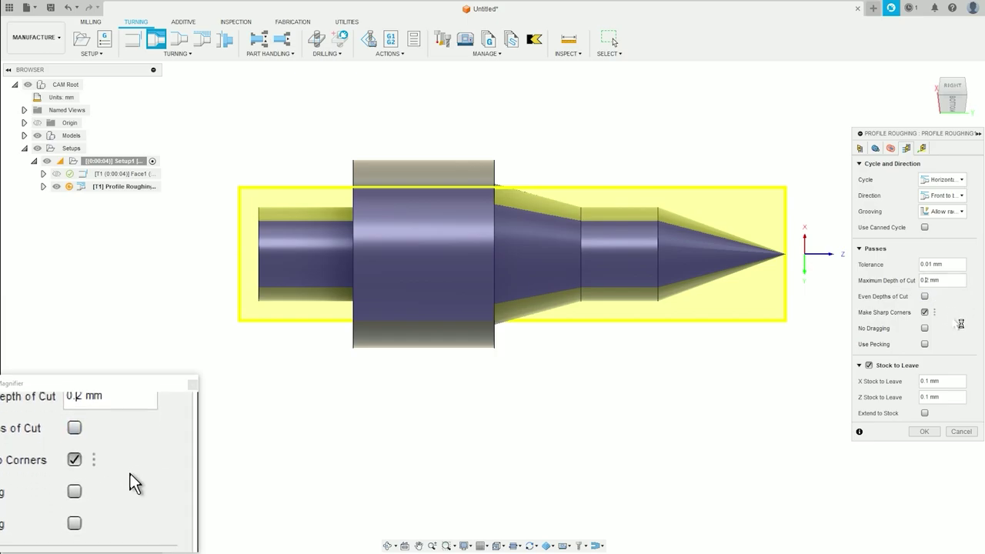
text(5)
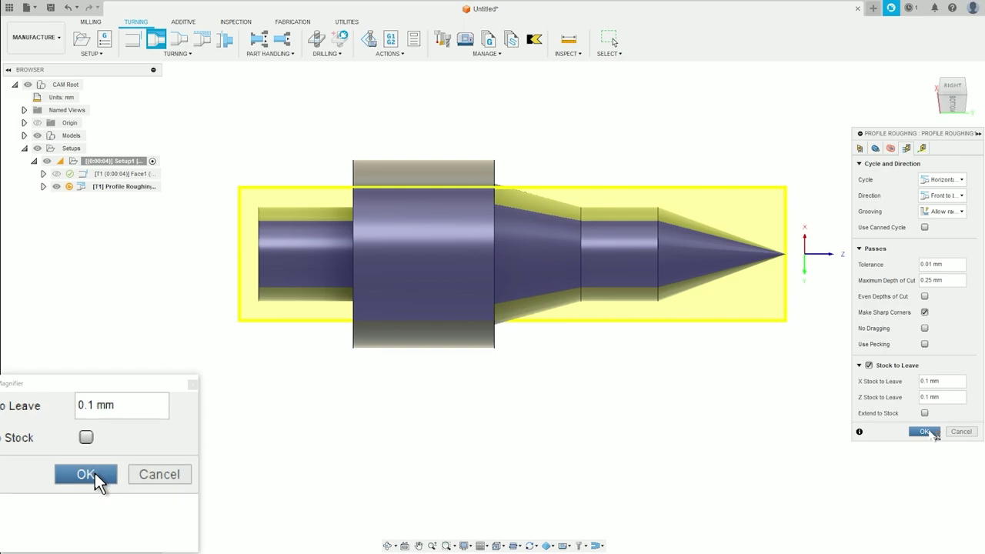
click(926, 432)
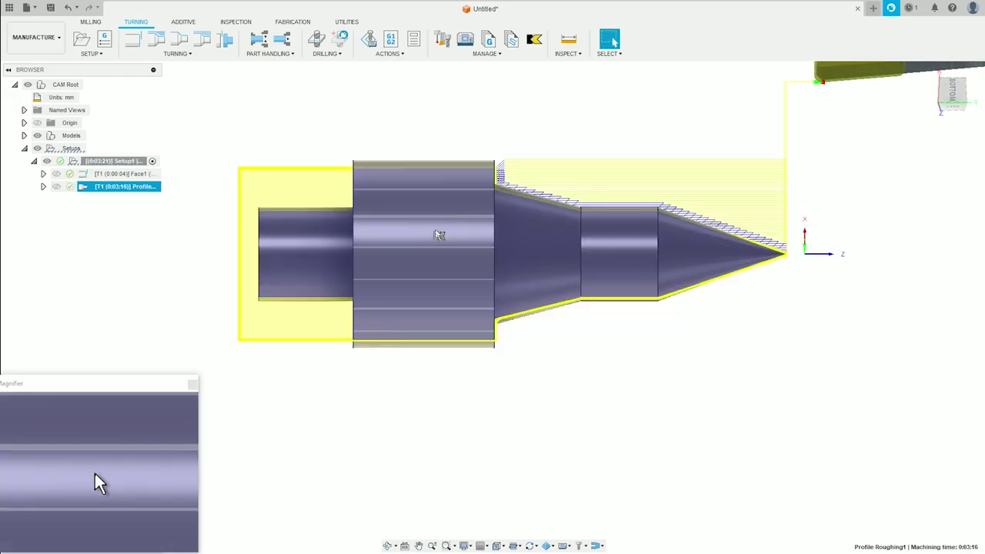
View the roughing toolpath from below, then reopen and confirm Profile Roughing1's settings unchanged
mouse_move(524, 244)
shift+middle_down()
mouse_move(641, 290)
mouse_move(642, 306)
shift+middle_up()
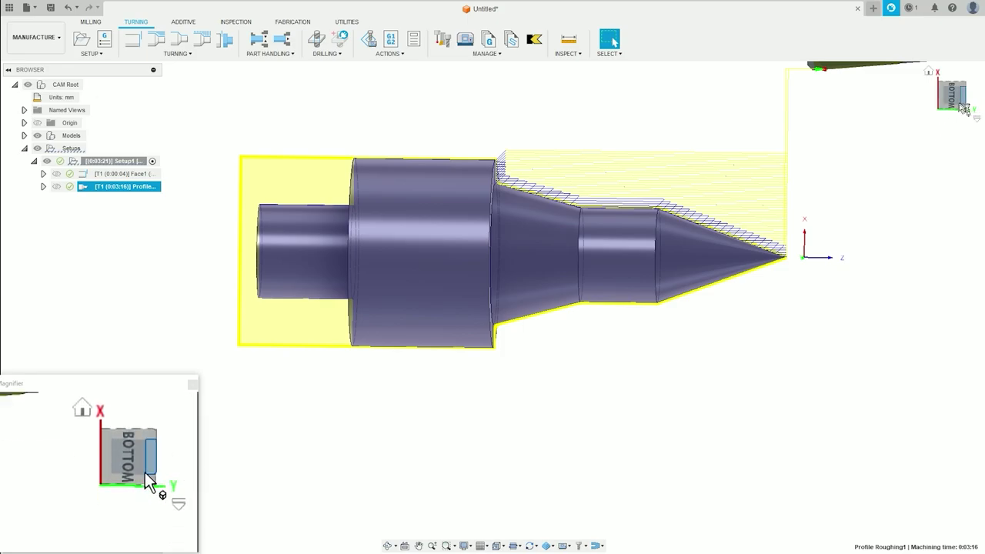
click(955, 104)
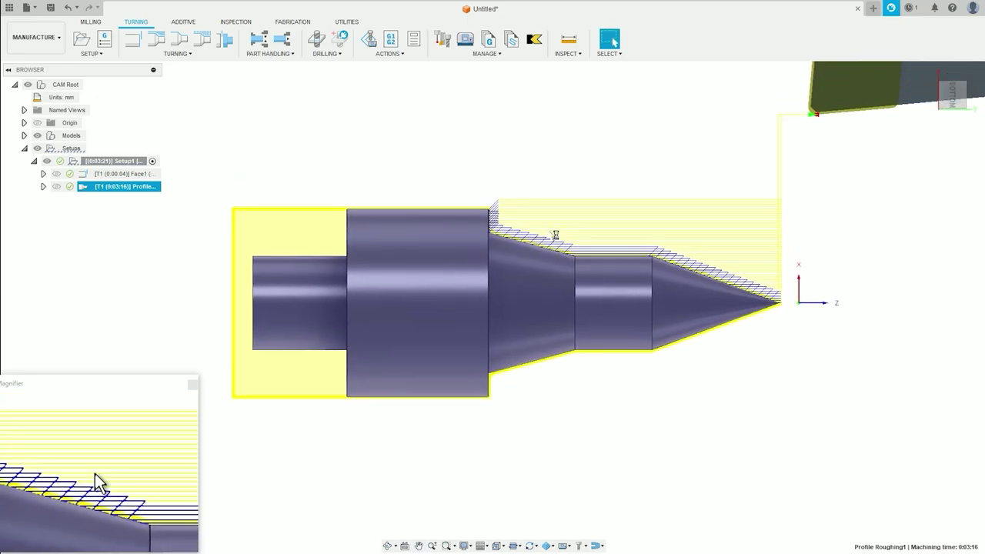
right_click(173, 187)
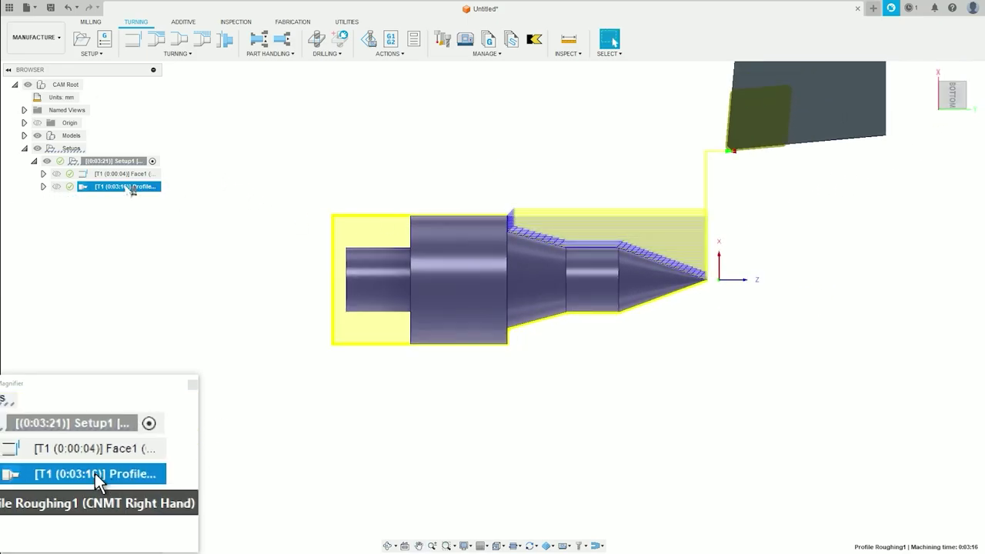
click(175, 195)
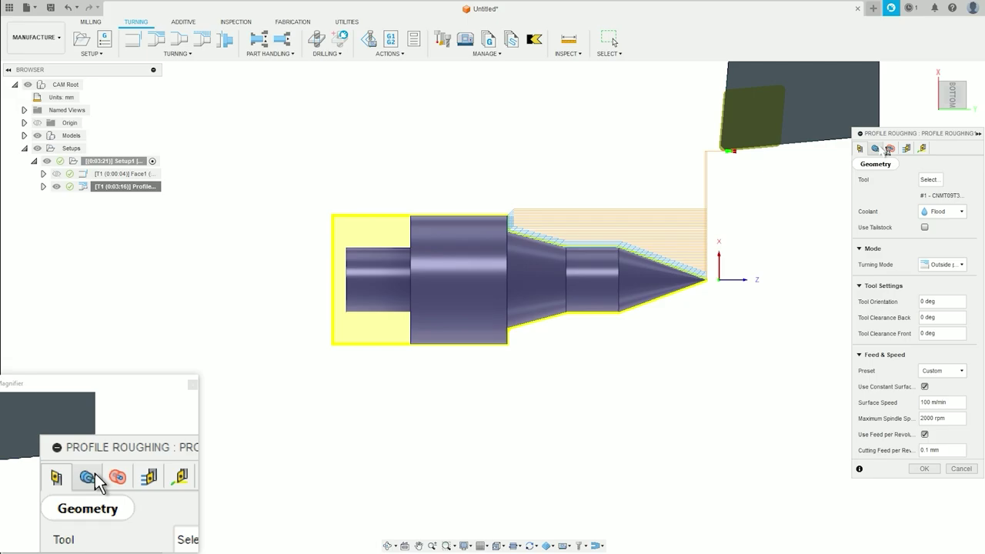
click(924, 469)
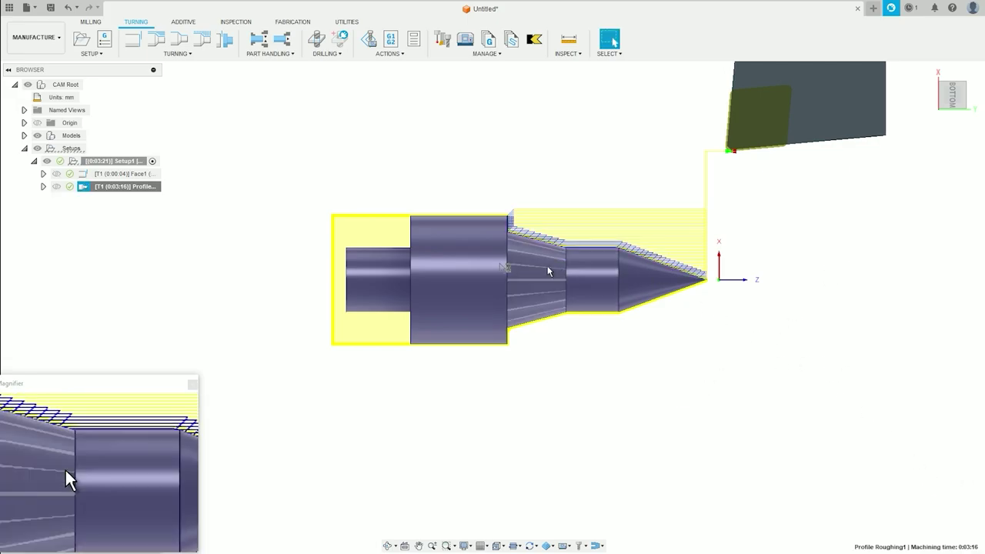
right_click(142, 189)
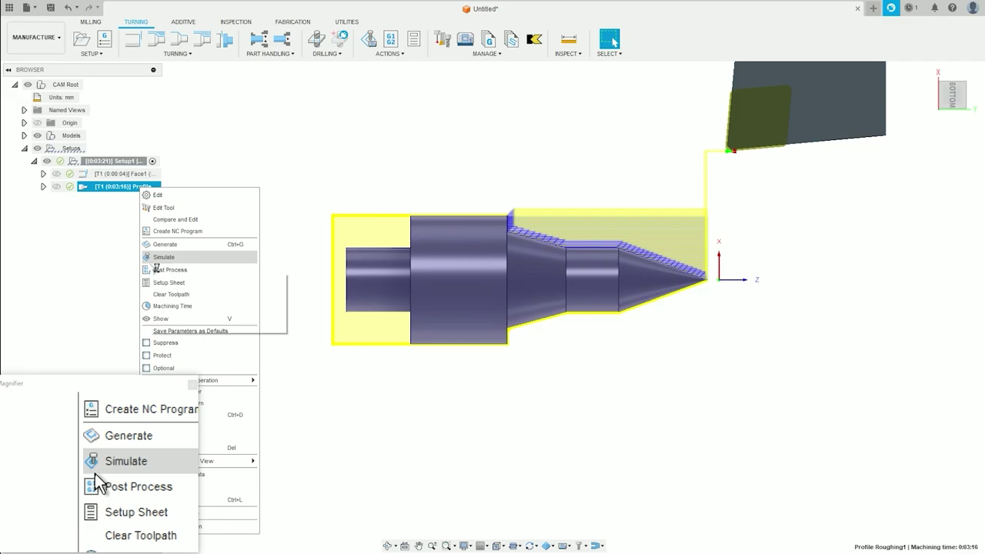
Simulate the roughing toolpath and check its statistics: 0:03:31 machining time, 1.581 m distance
click(154, 257)
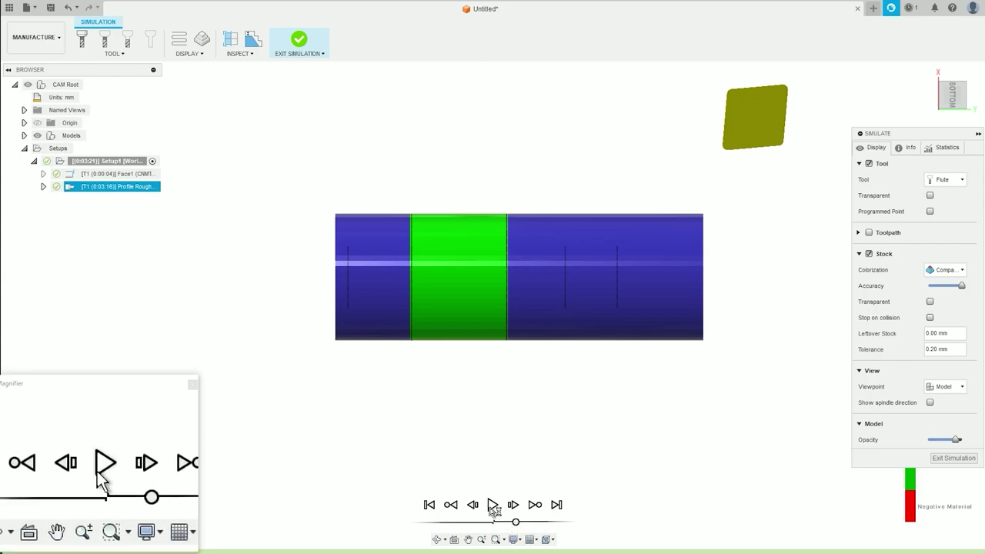
click(493, 505)
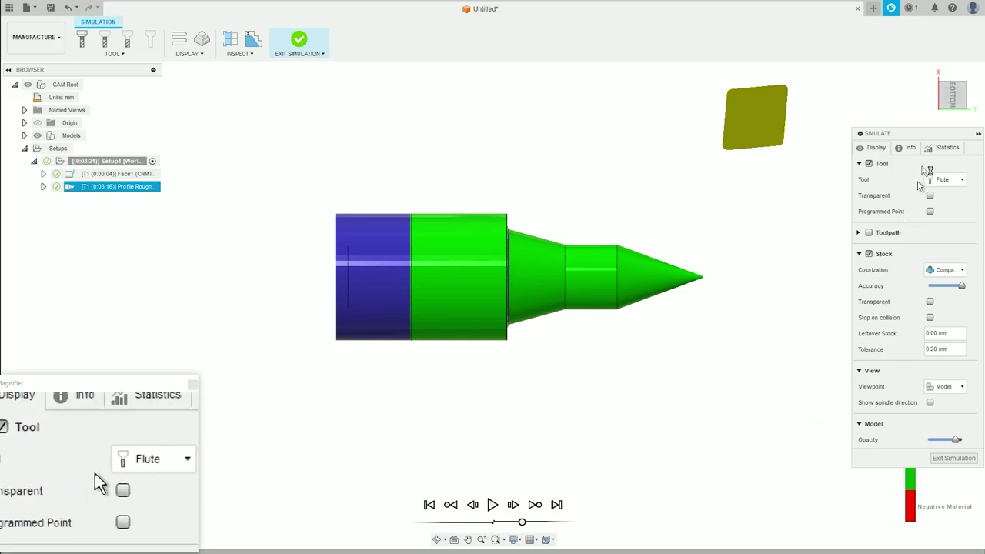
click(945, 150)
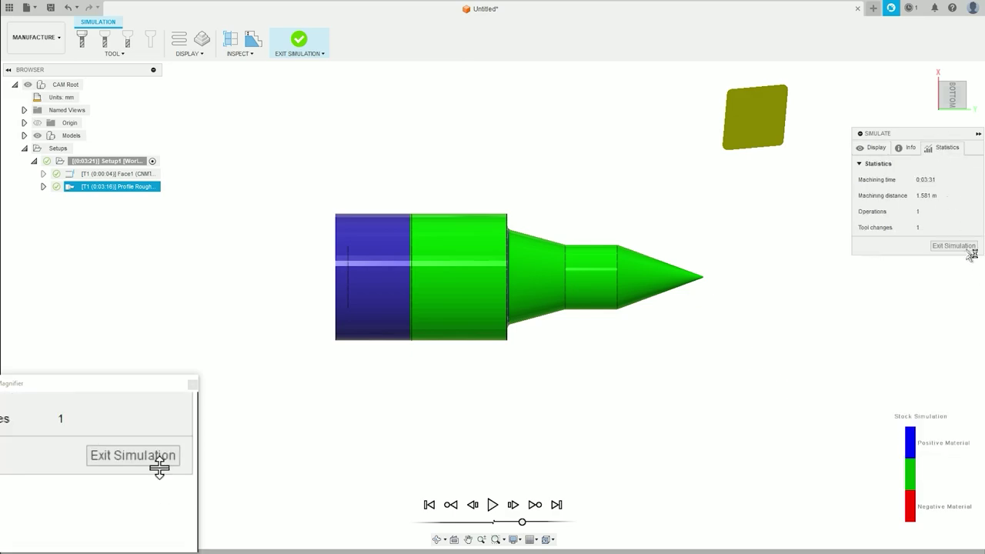
Add a Profile Finishing operation with the back limit offset 9 mm, giving a 0:00:15 toolpath
click(963, 246)
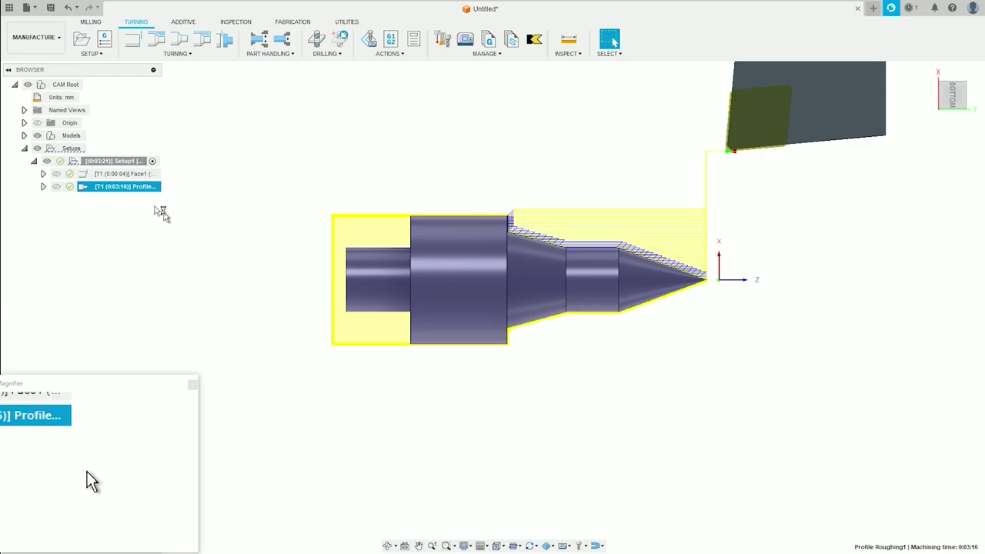
click(184, 42)
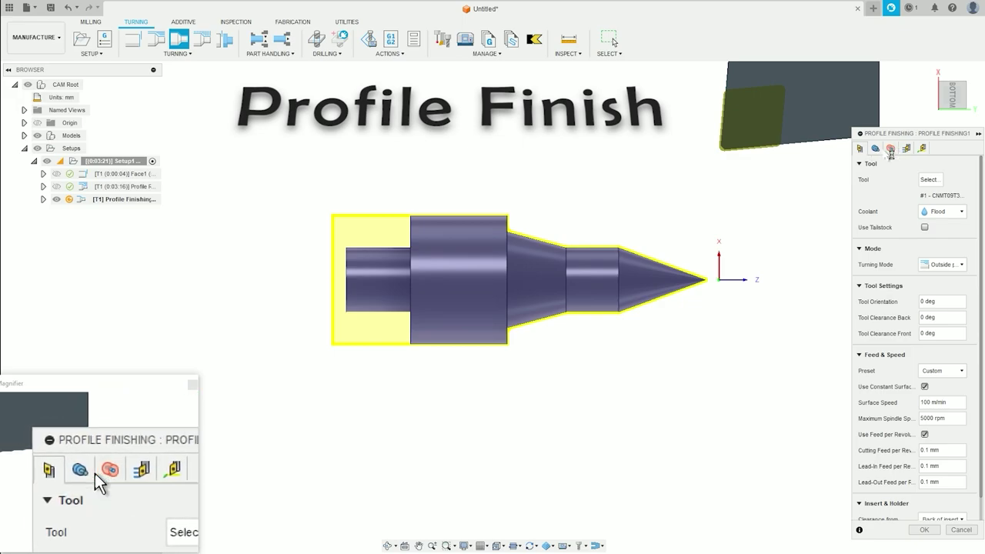
click(875, 149)
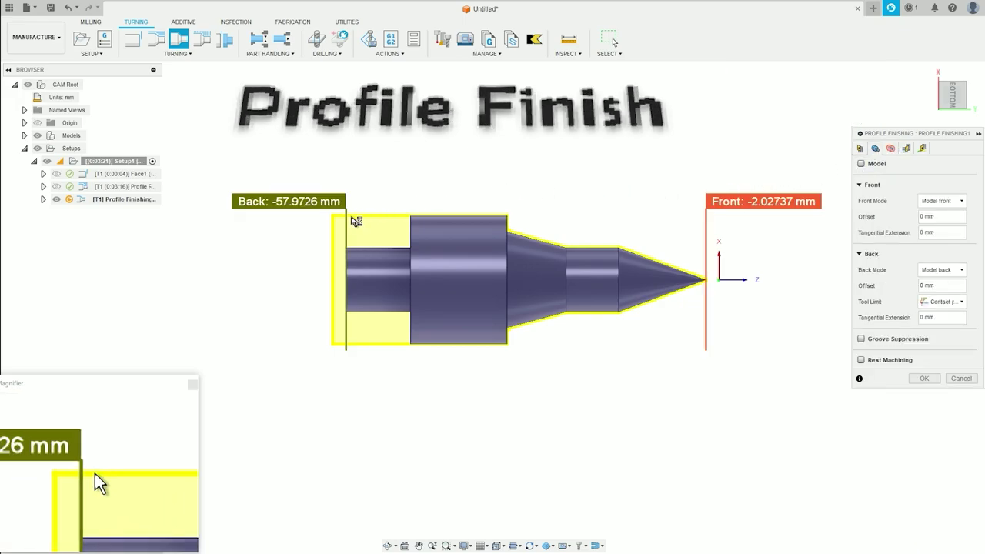
drag(347, 221, 394, 221)
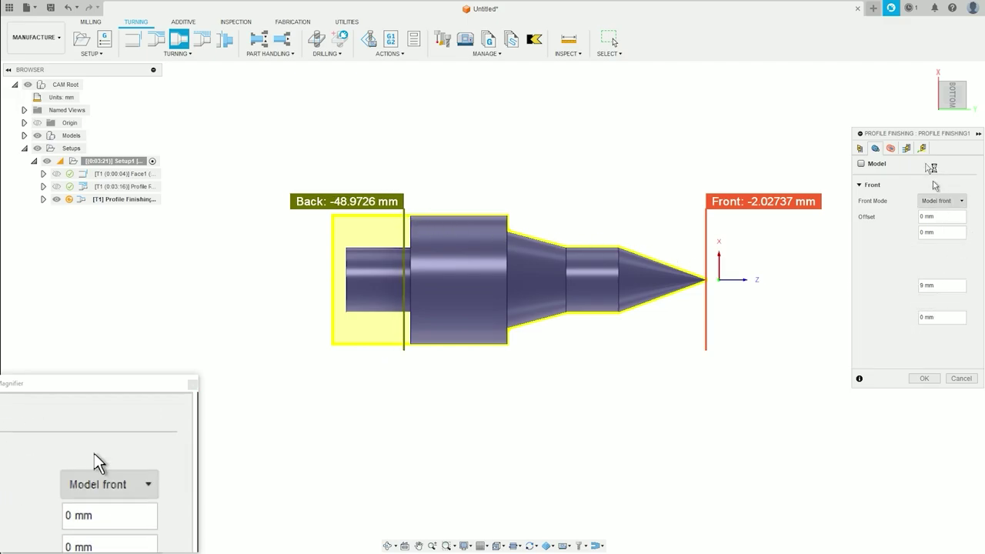
click(906, 148)
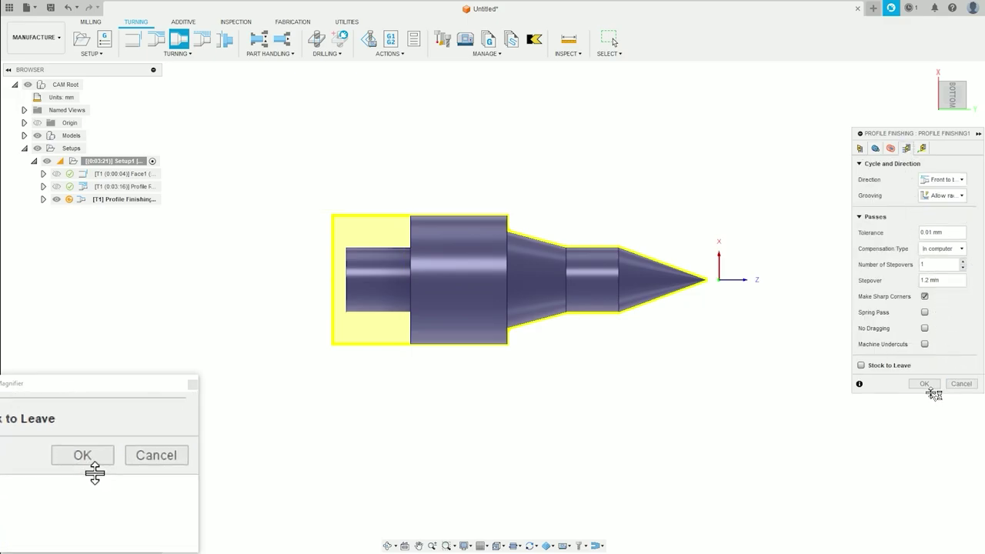
click(922, 149)
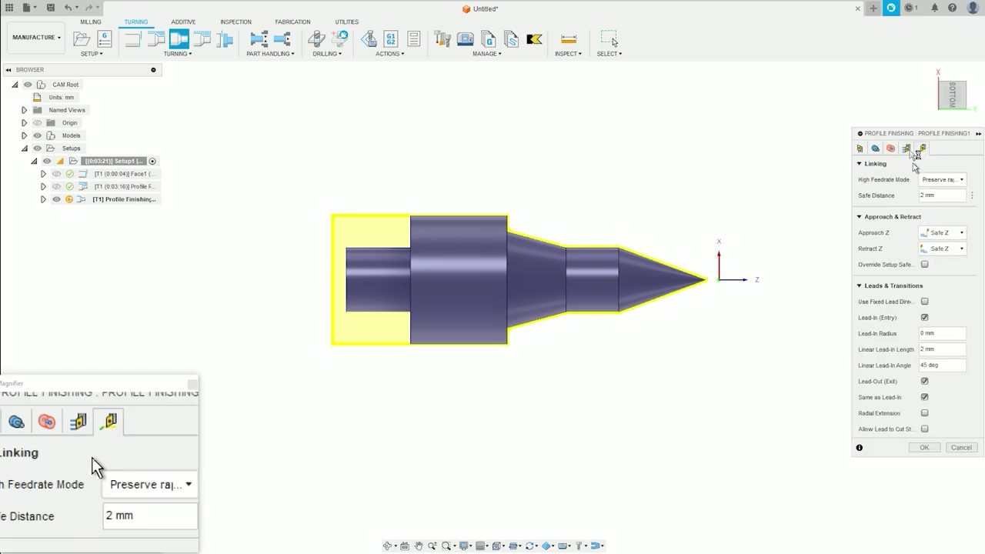
click(906, 148)
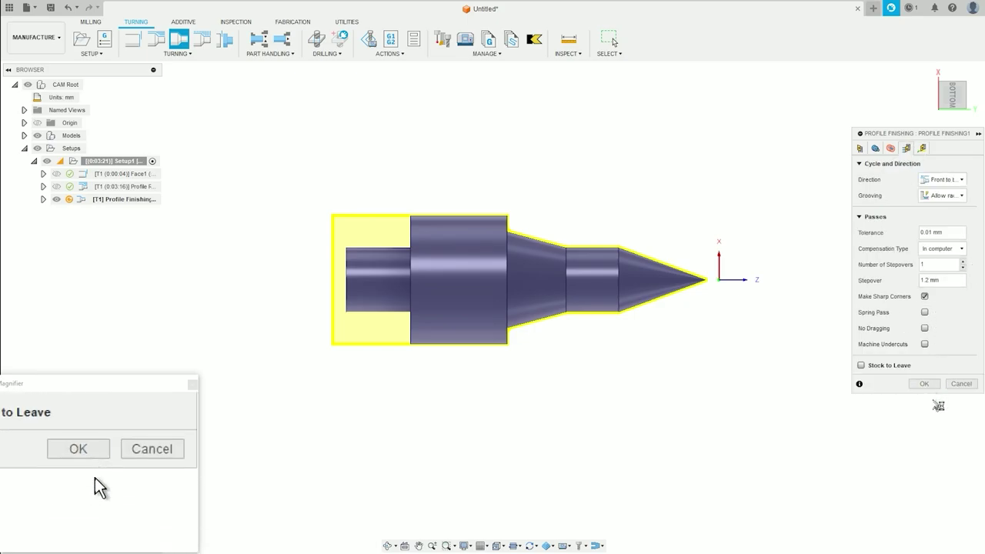
click(935, 383)
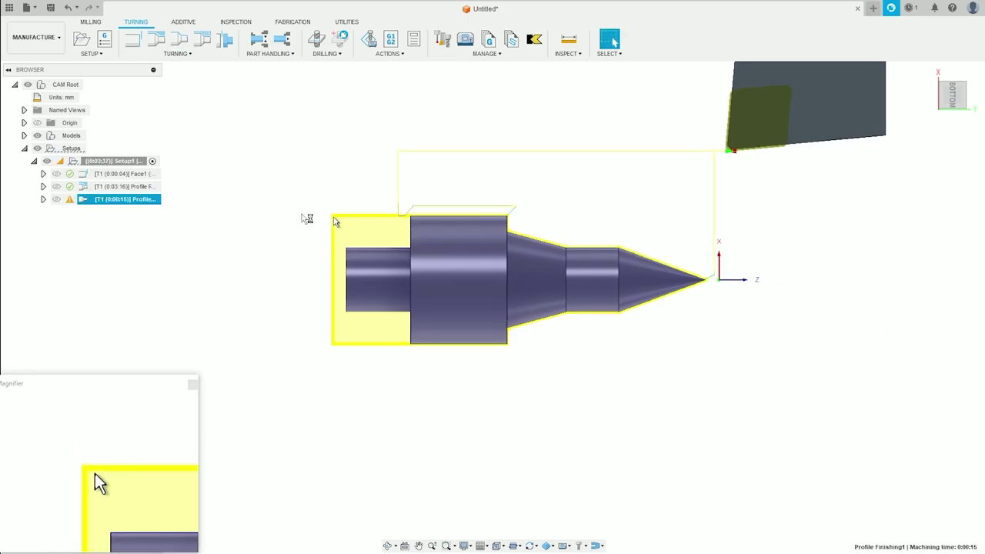
Simulate Profile Finishing1, exit the simulation, and select the finishing operation in the browser
right_click(142, 204)
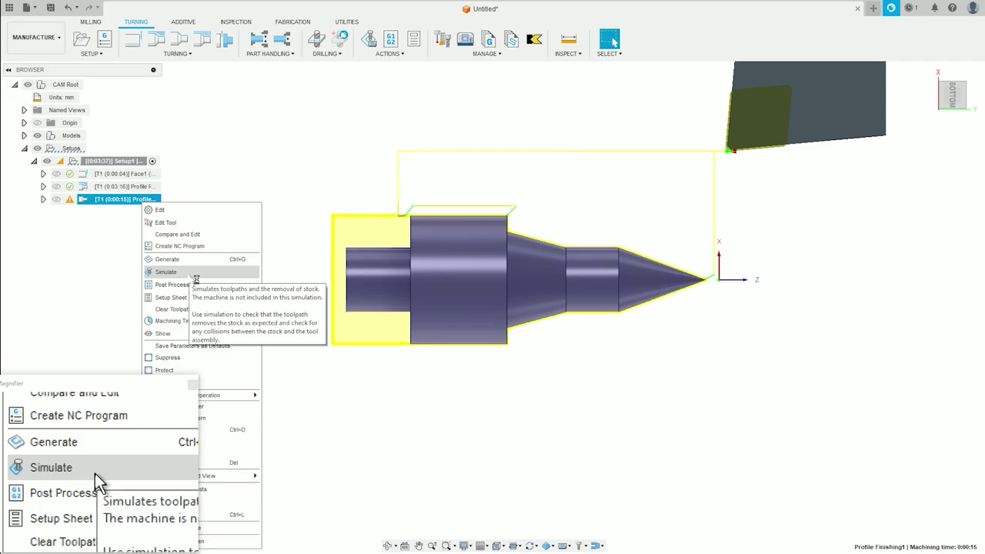
click(194, 274)
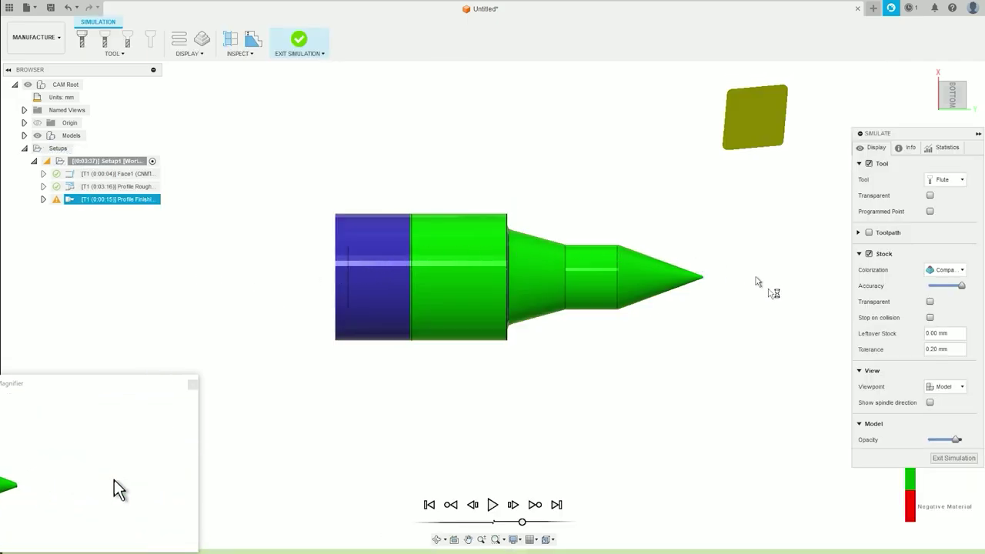
click(494, 505)
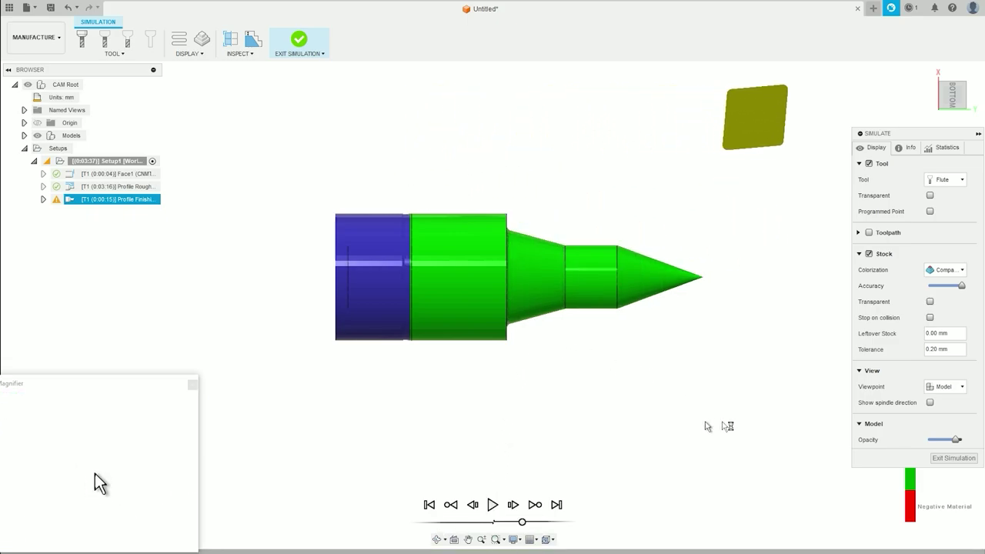
click(969, 460)
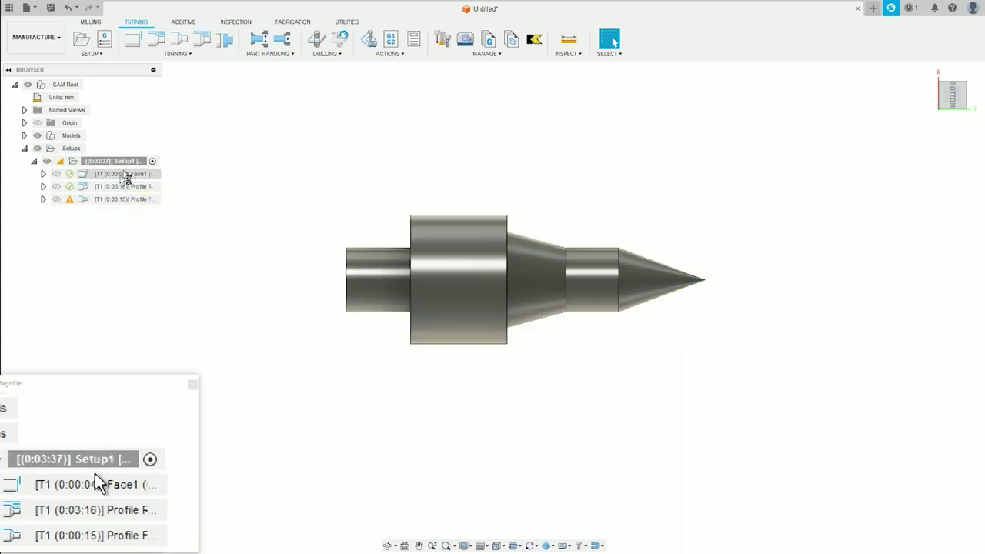
click(104, 202)
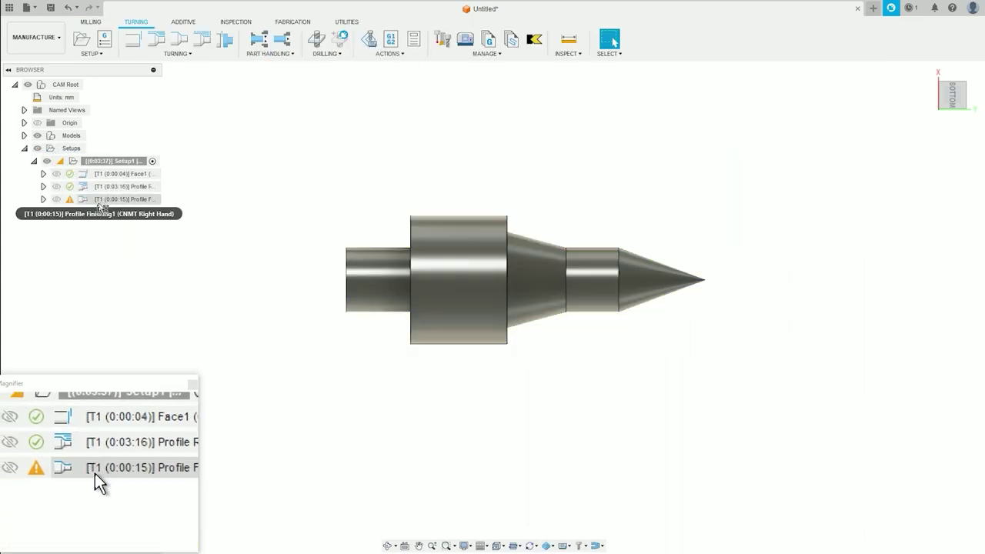
click(105, 203)
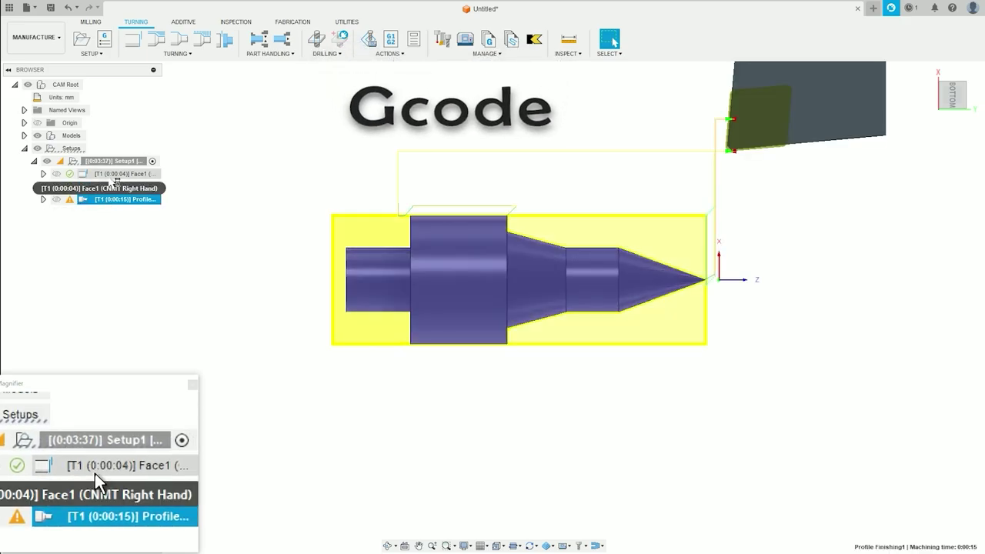
Post process all three operations using the FANUC Turning / fanuc turning post processor
shift+click(112, 177)
right_click(112, 180)
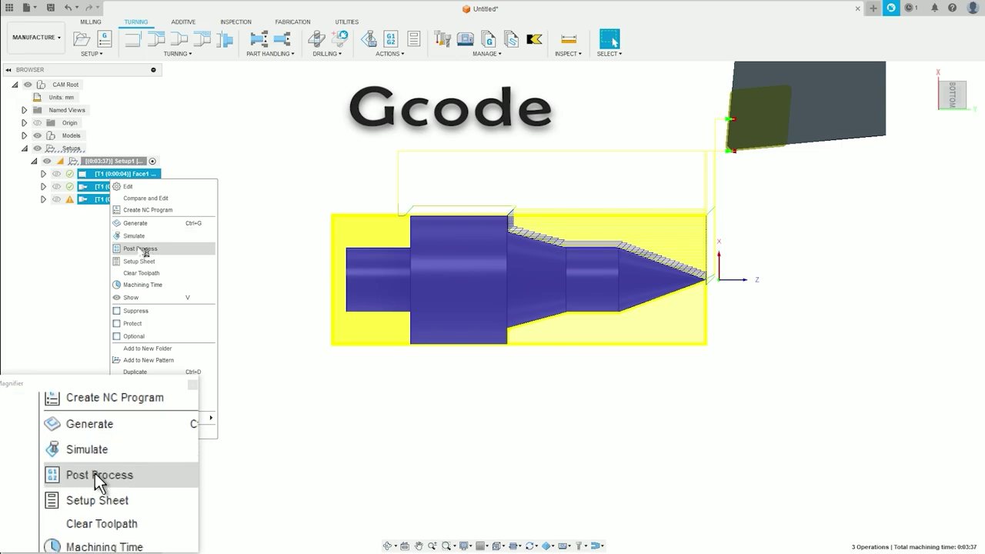
click(146, 250)
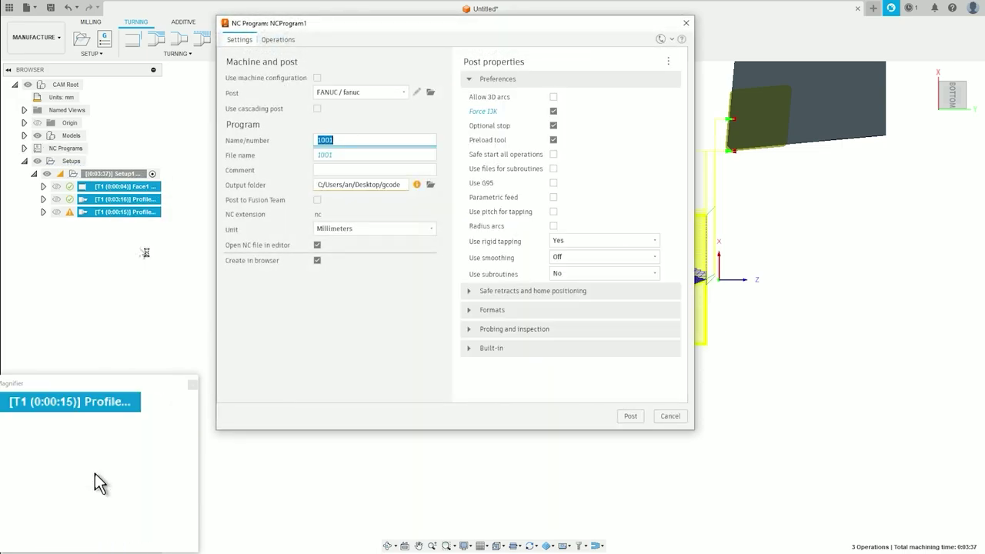
click(388, 93)
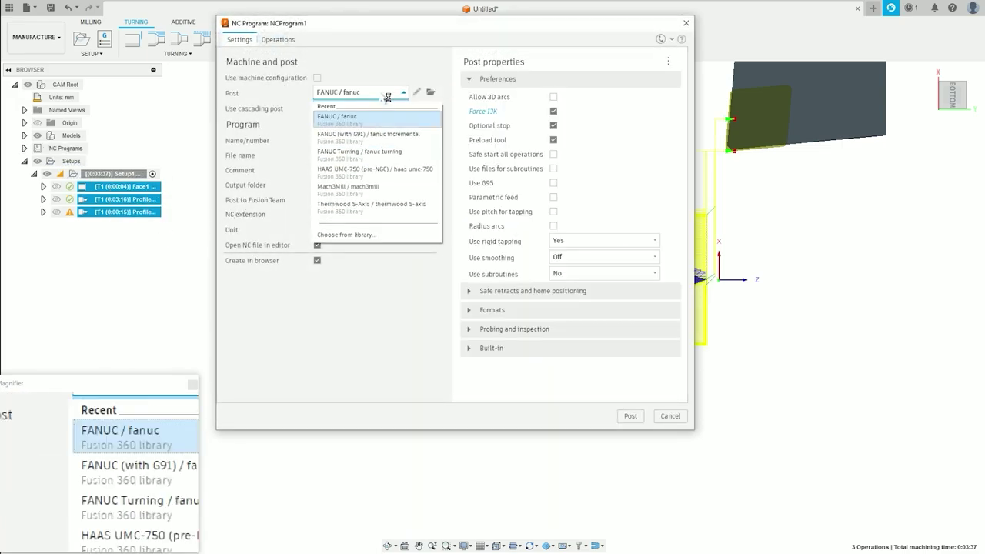
click(406, 97)
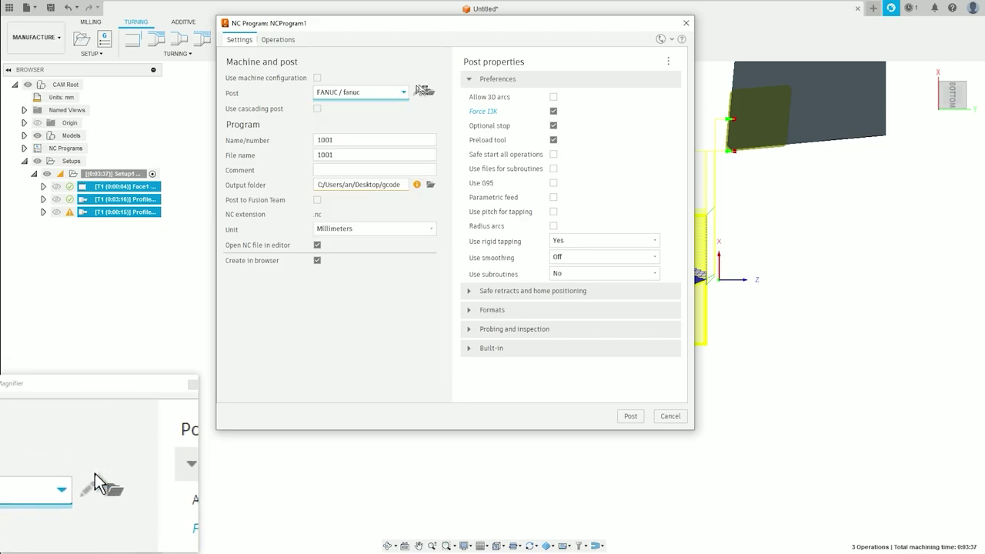
click(408, 97)
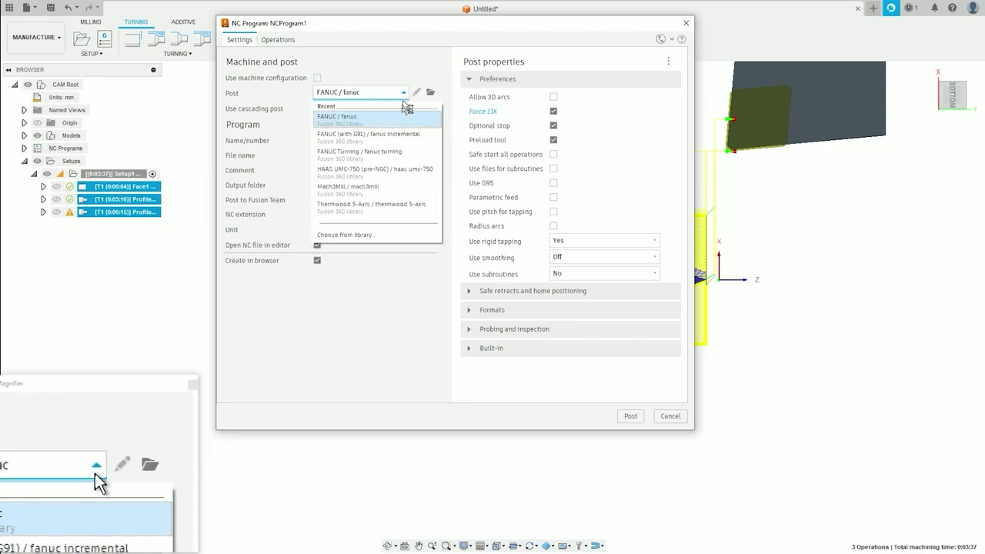
mouse_move(359, 154)
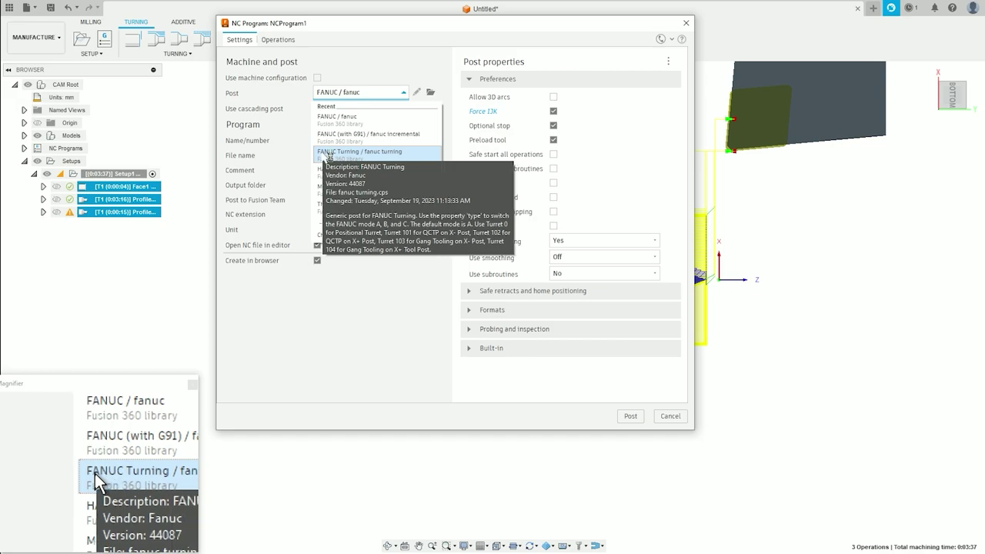
click(331, 158)
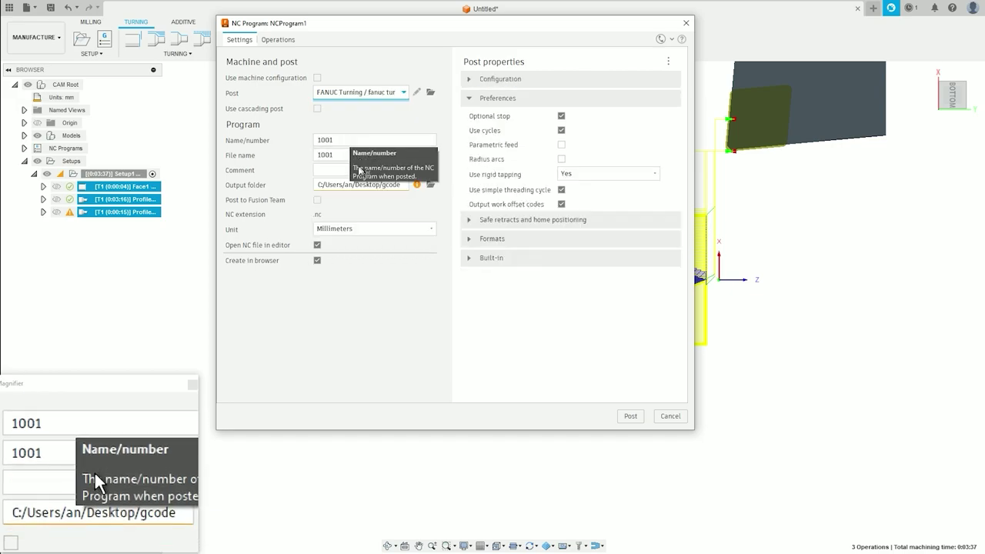
click(360, 191)
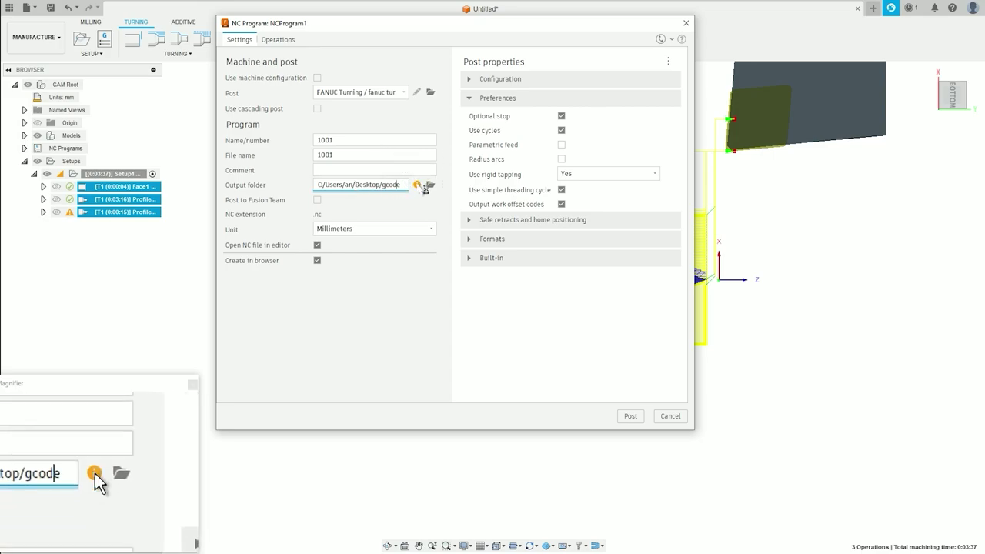
Change the NC program's output file name from 1001 to giacong
click(362, 142)
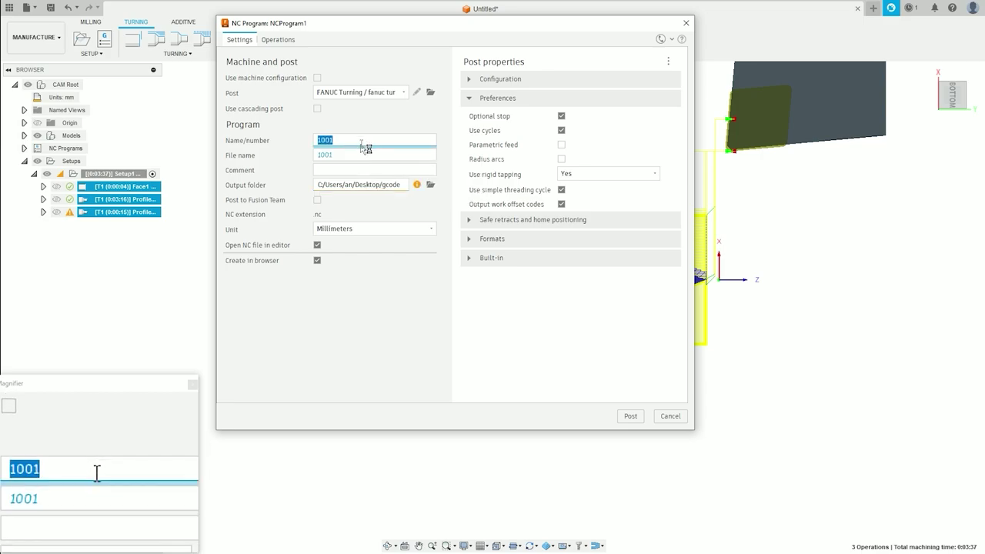
click(358, 157)
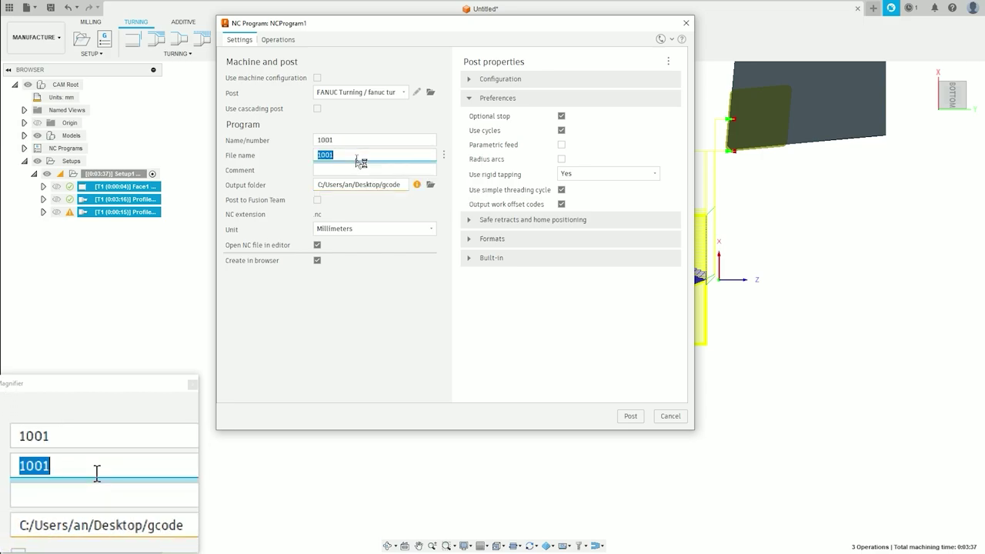
text(giacong)
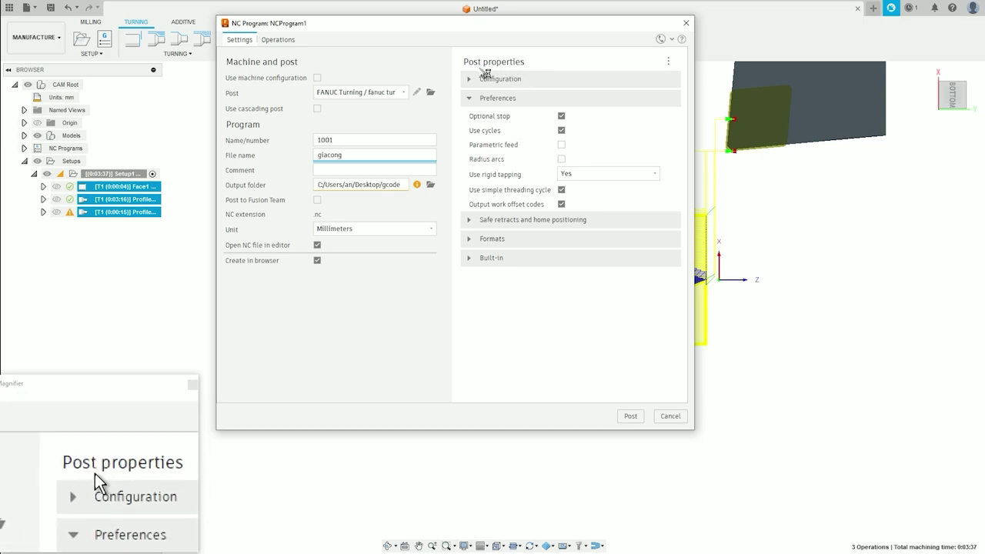
Set the post configuration's max spindle speed to 2000
click(468, 79)
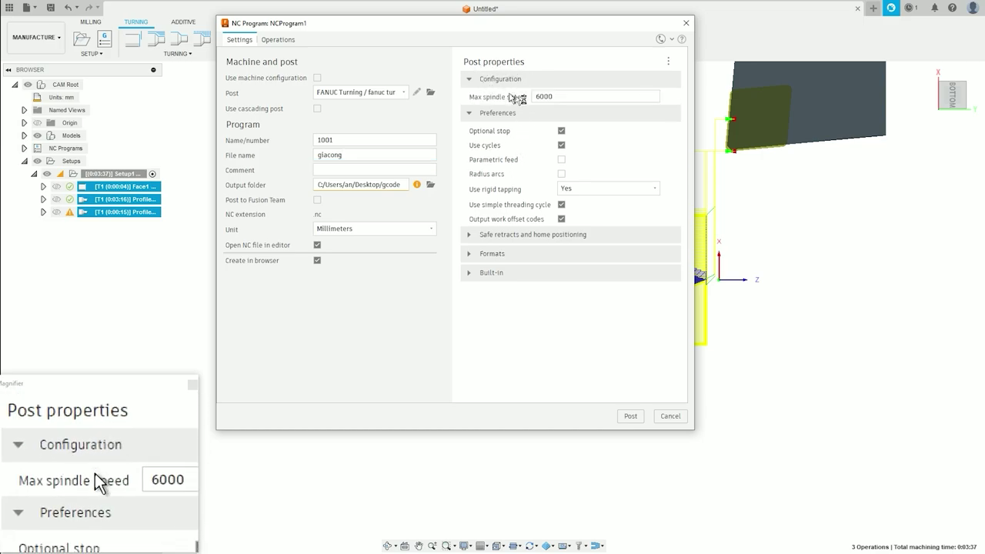
double_click(553, 99)
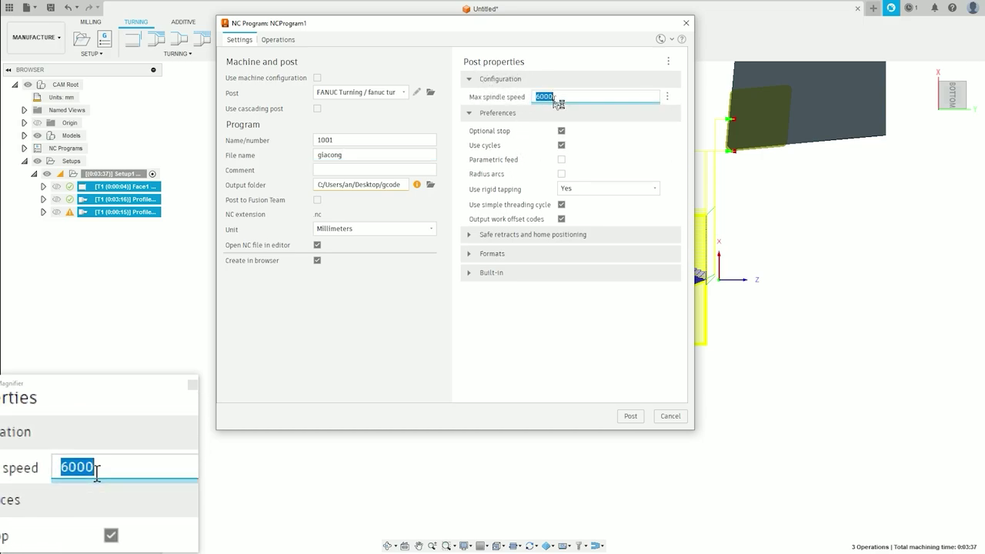
text(2000)
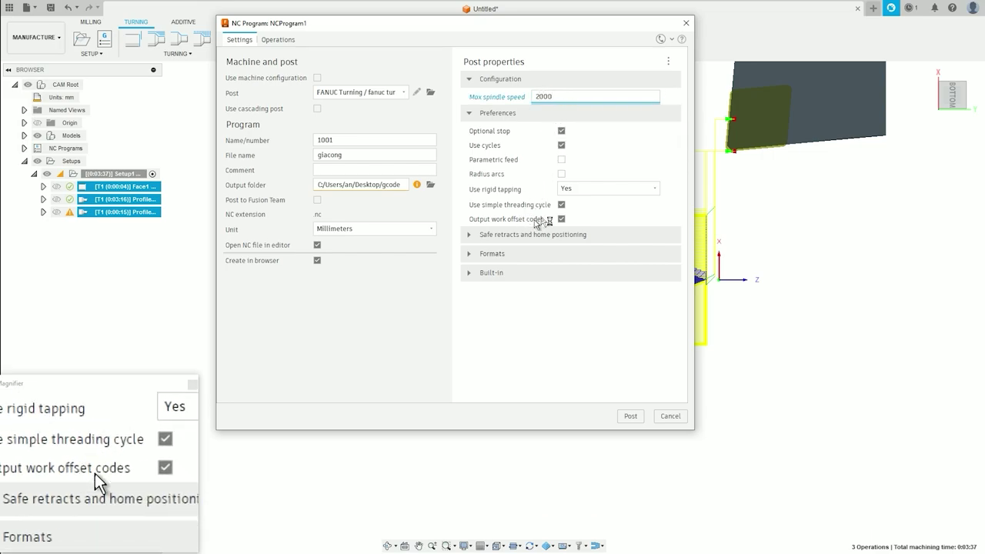
Set the output Formats sequence Type to A, then post and save giacong.nc
click(483, 237)
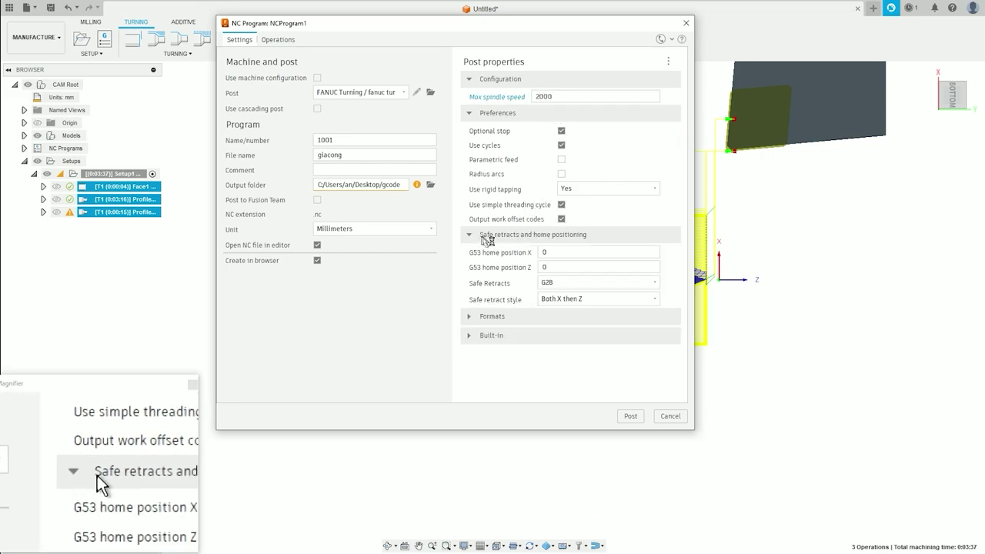
click(477, 321)
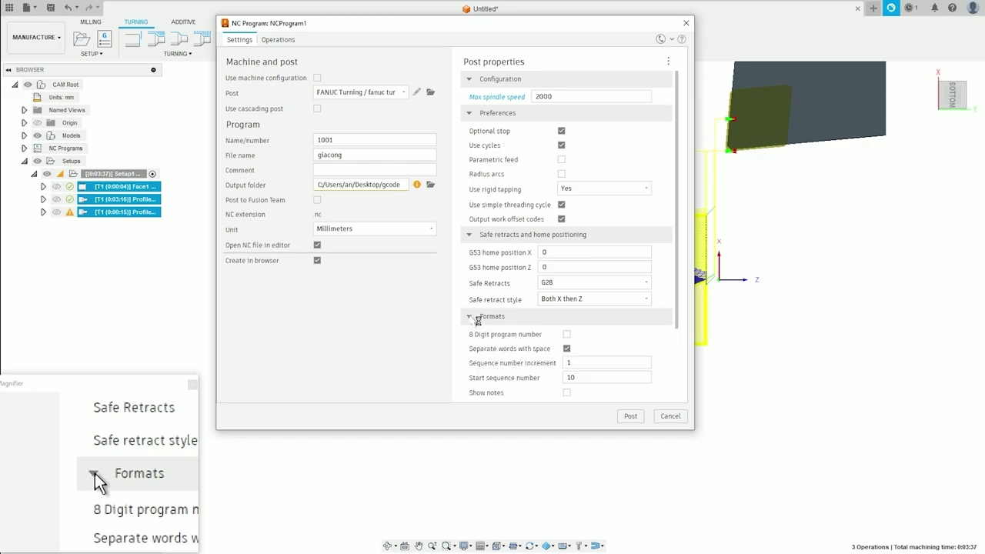
scroll(603, 355, down, 1)
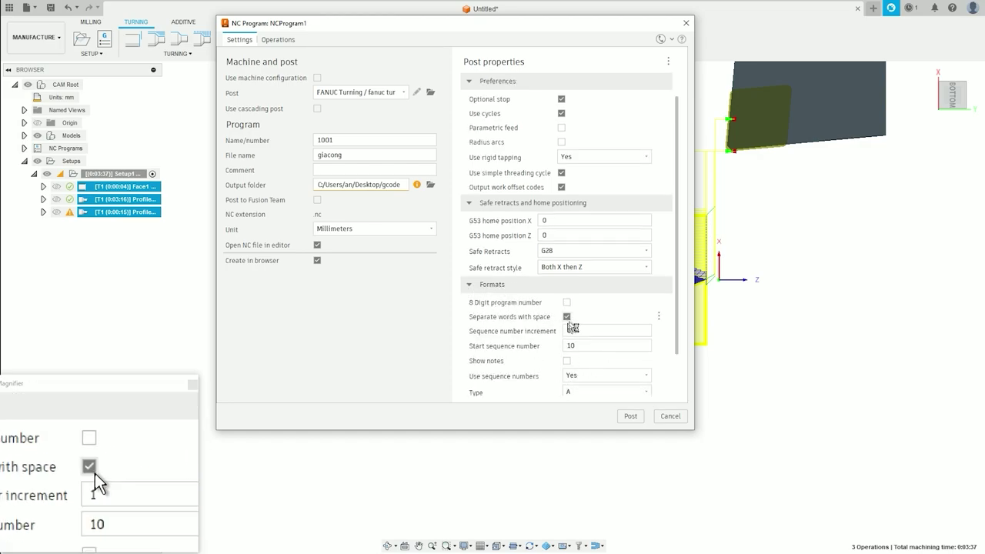
scroll(568, 331, down, 2)
click(570, 345)
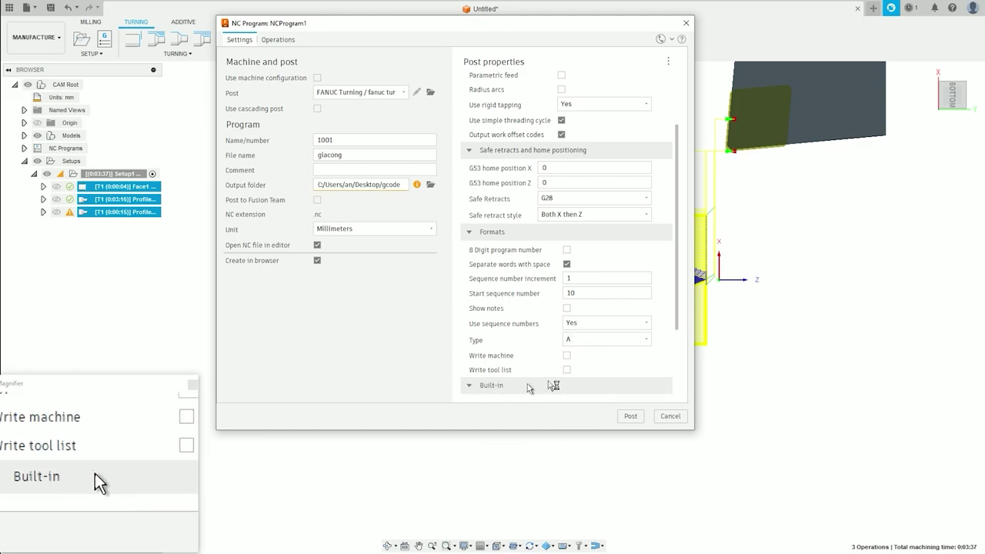
click(493, 385)
scroll(567, 375, down, 3)
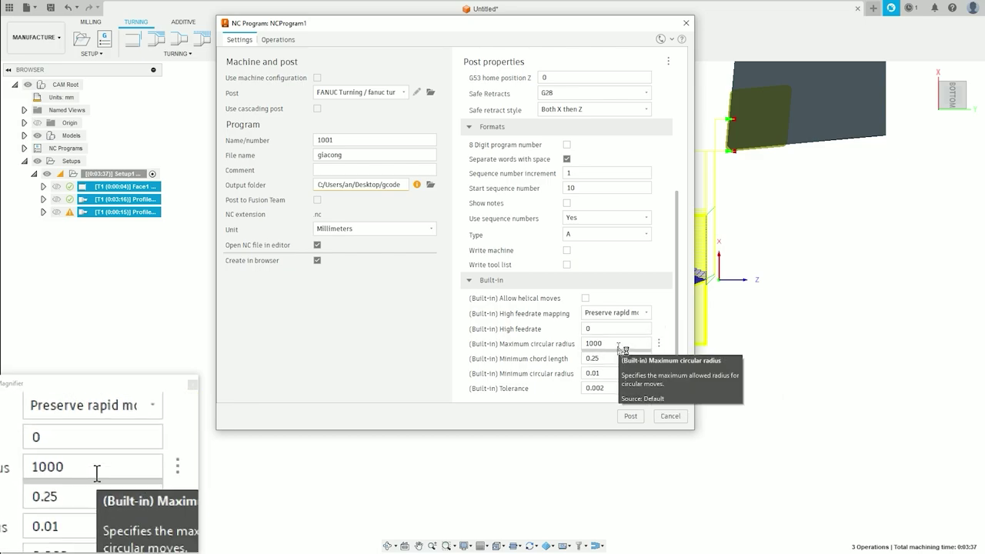
scroll(622, 264, up, 1)
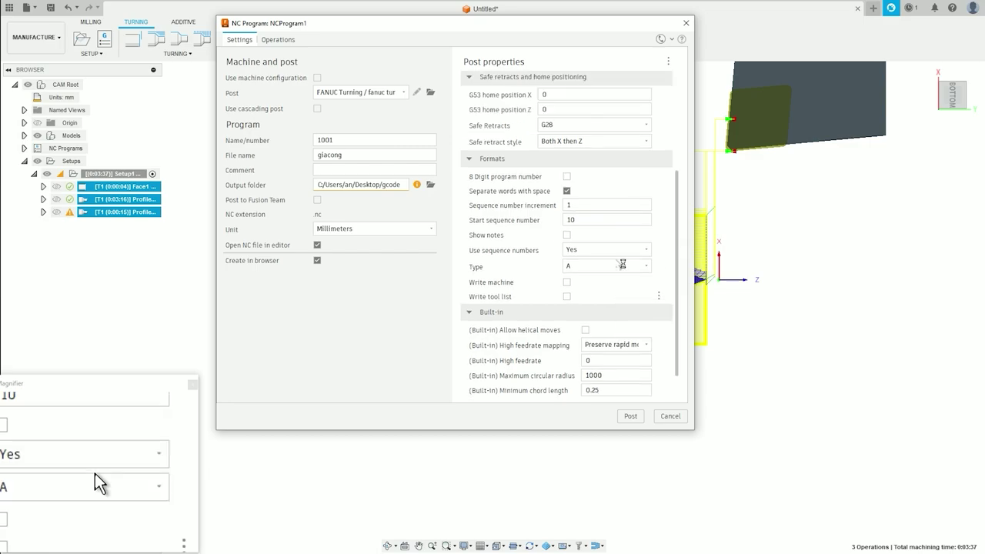
scroll(669, 198, up, 1)
scroll(670, 184, up, 1)
scroll(672, 170, up, 2)
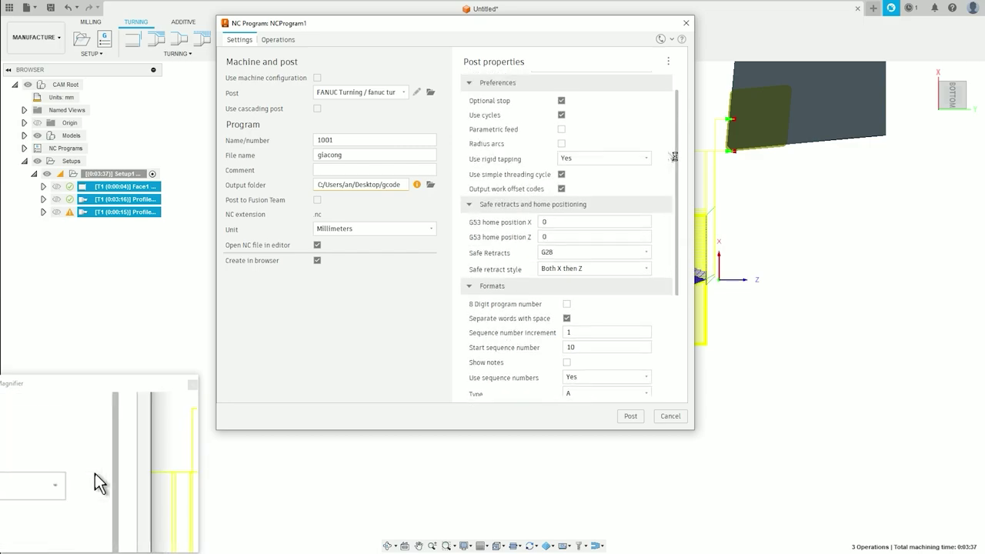
scroll(674, 156, up, 1)
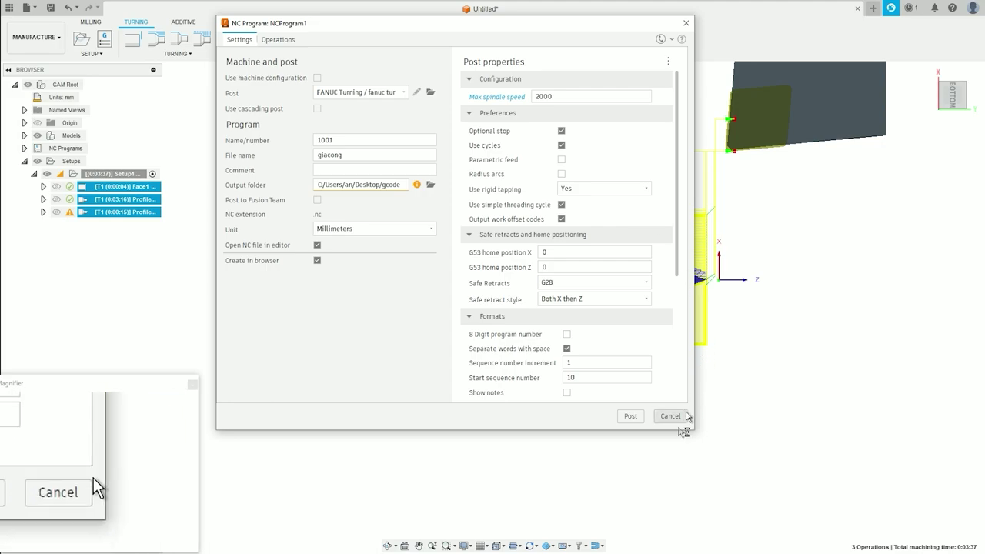
click(629, 418)
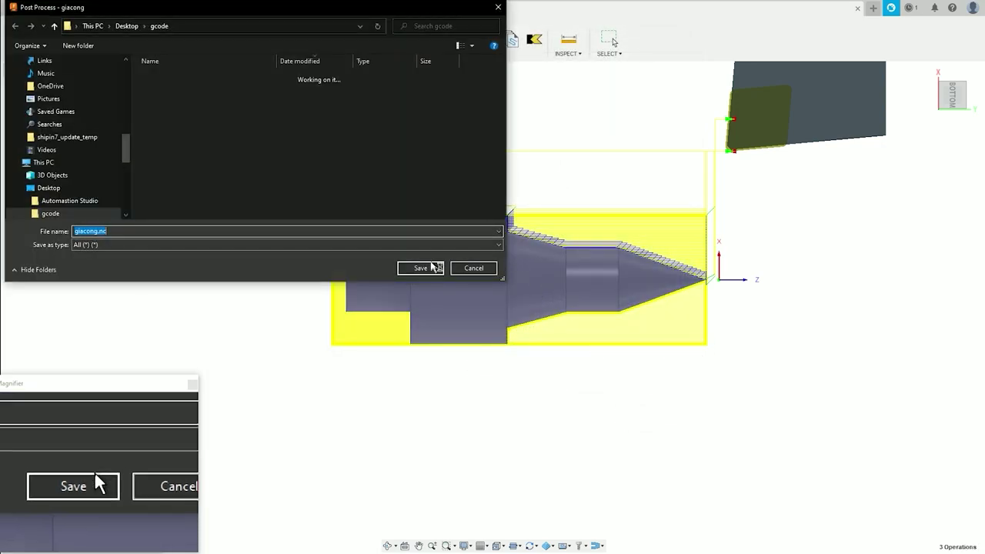
click(425, 269)
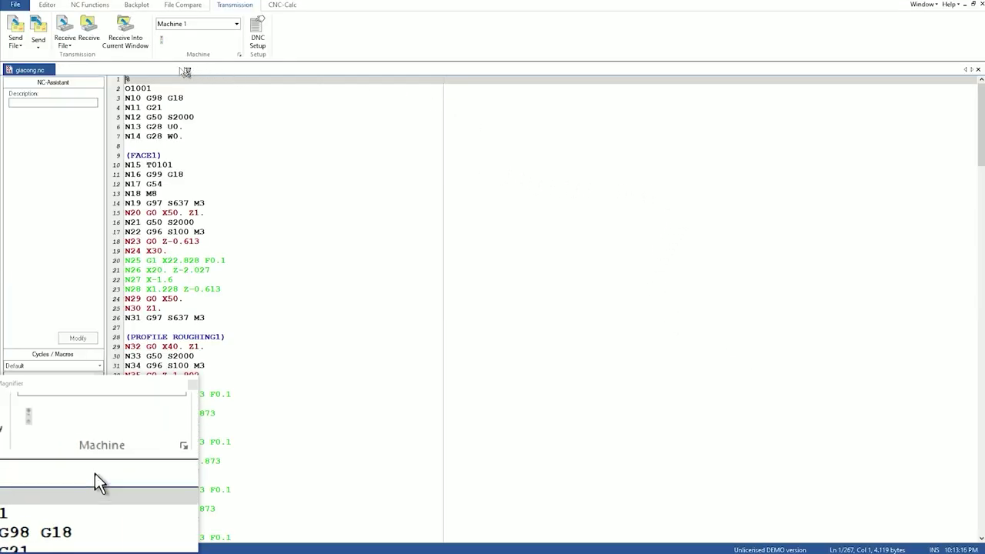
Backplot giacong.nc, close it, and switch the controller from Fanuc Milling to Fanuc Turning (G-Code A)
drag(132, 383, 943, 382)
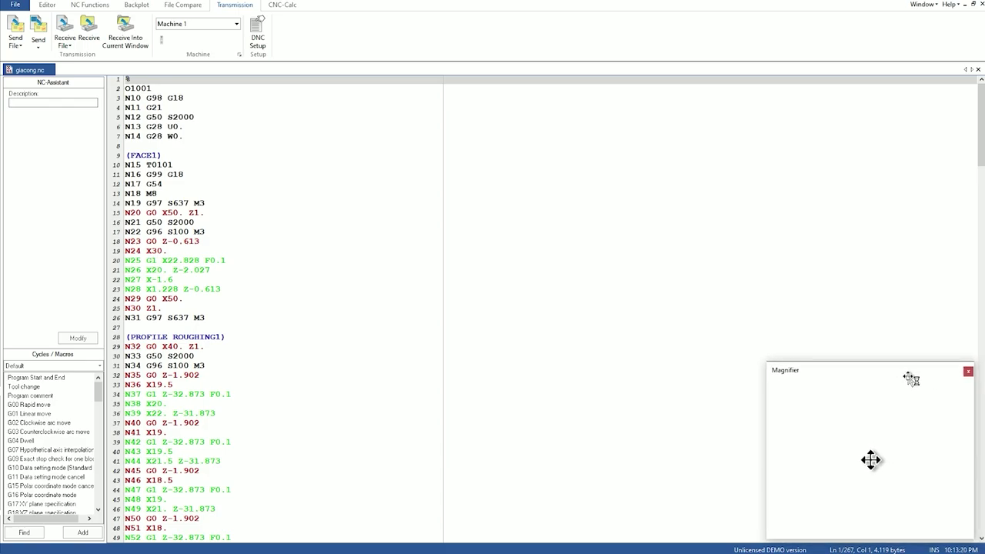
click(228, 156)
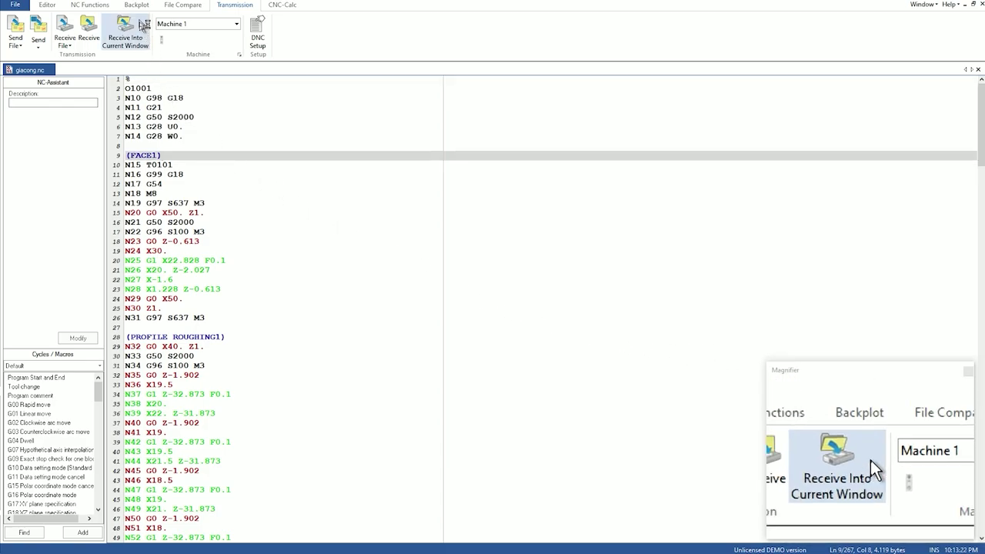
click(136, 5)
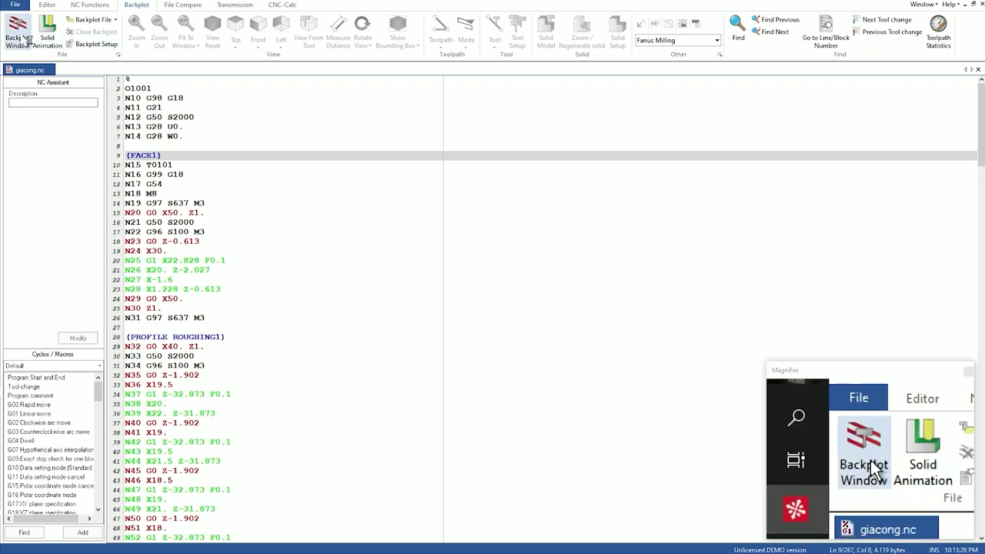
click(27, 41)
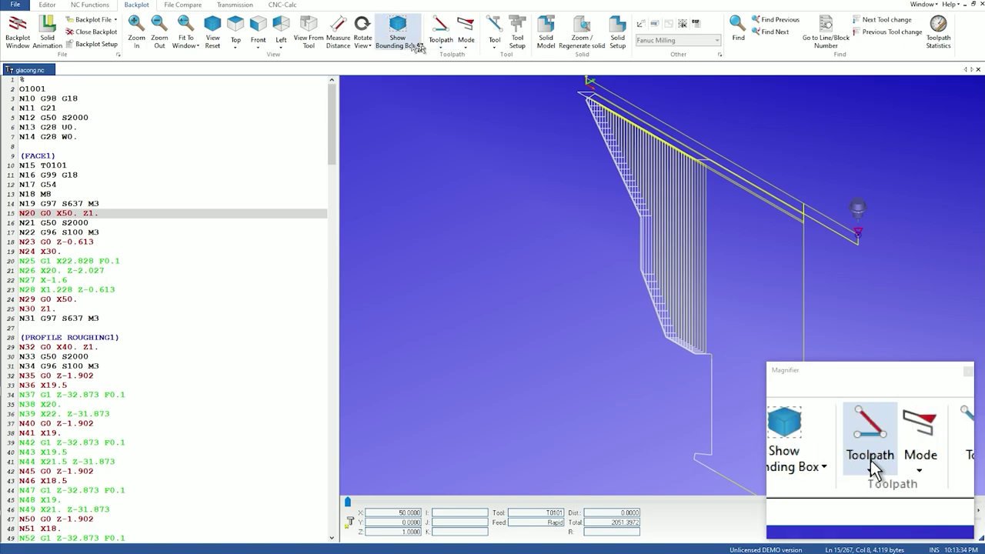
click(90, 32)
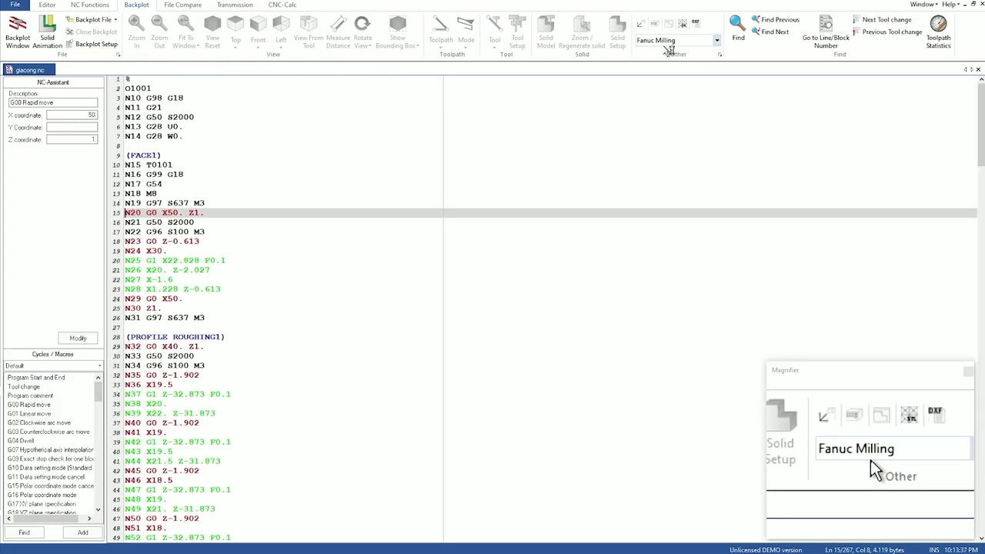
click(670, 41)
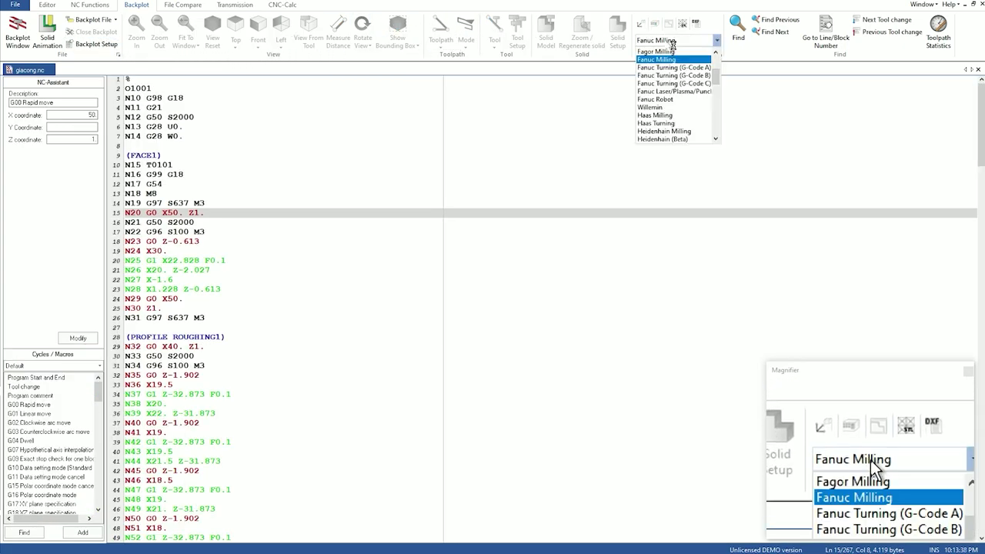
click(670, 68)
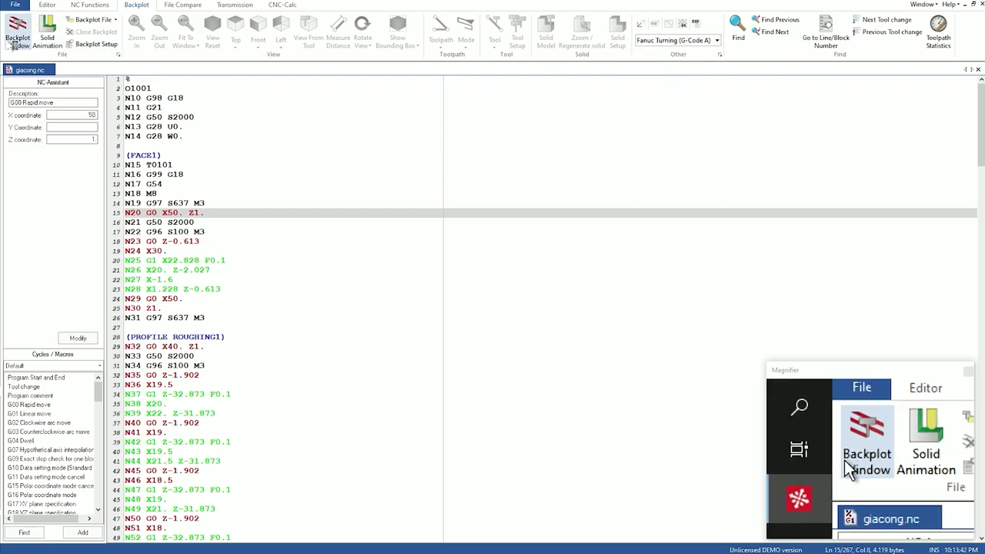
Reopen the backplot to draw the turning toolpath with the new controller
click(14, 43)
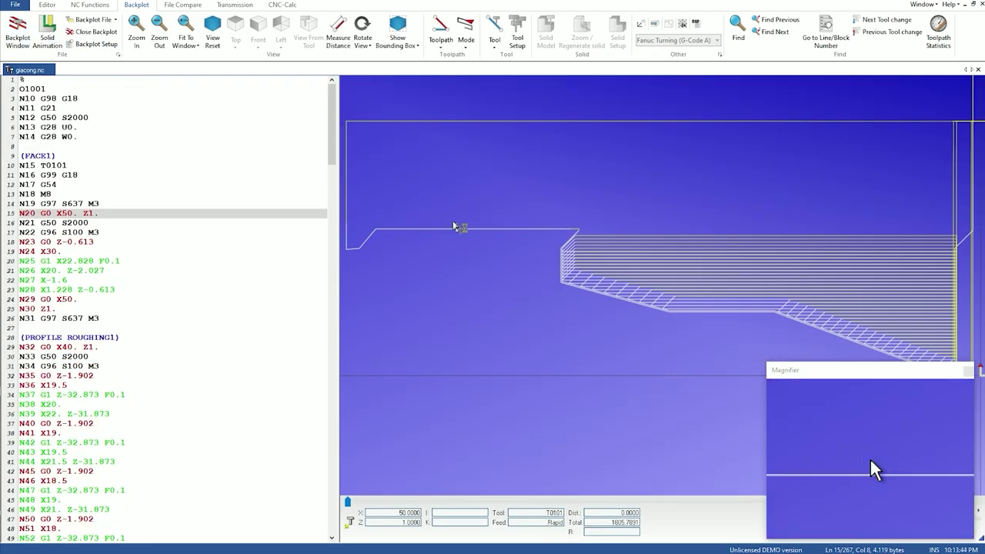
scroll(497, 254, down, 1)
scroll(496, 254, down, 1)
scroll(497, 254, down, 1)
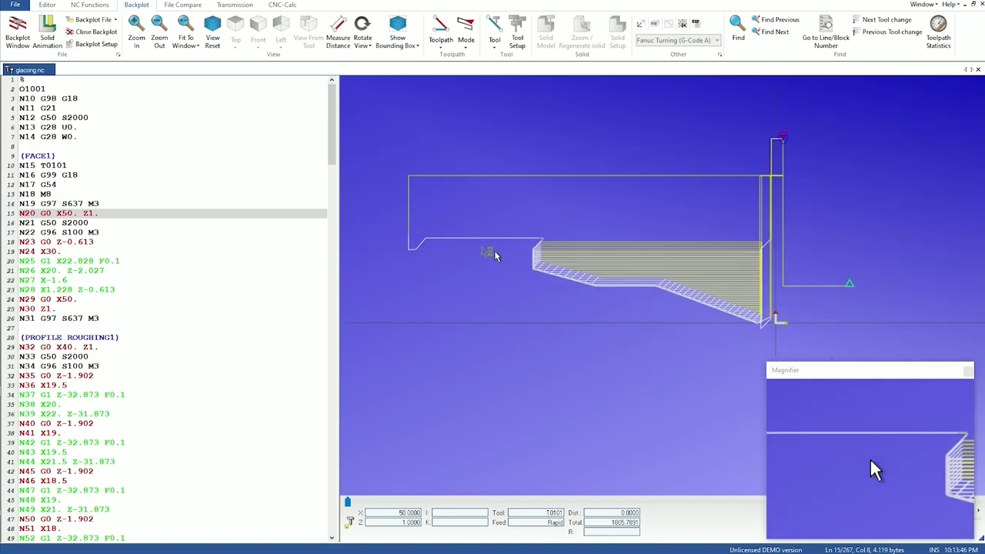
Delete the (FACE1) comment line from the program
click(93, 158)
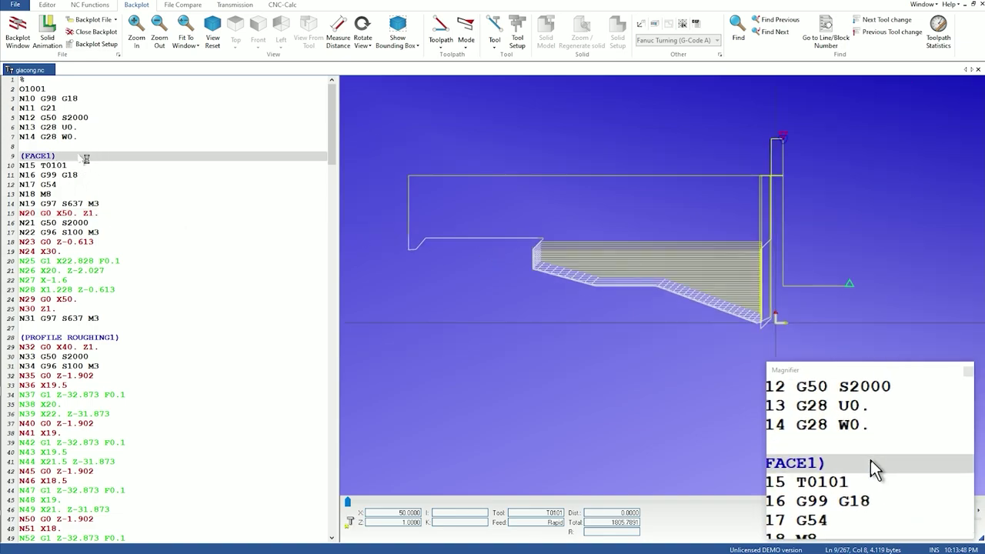
key(shift+Home)
key(BackSpace)
key(BackSpace)
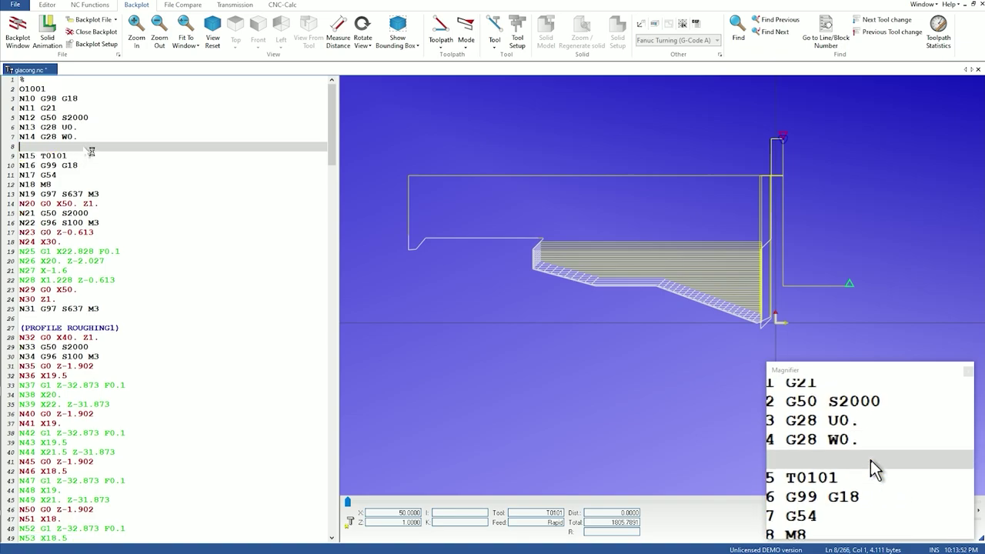
key(BackSpace)
key(Down)
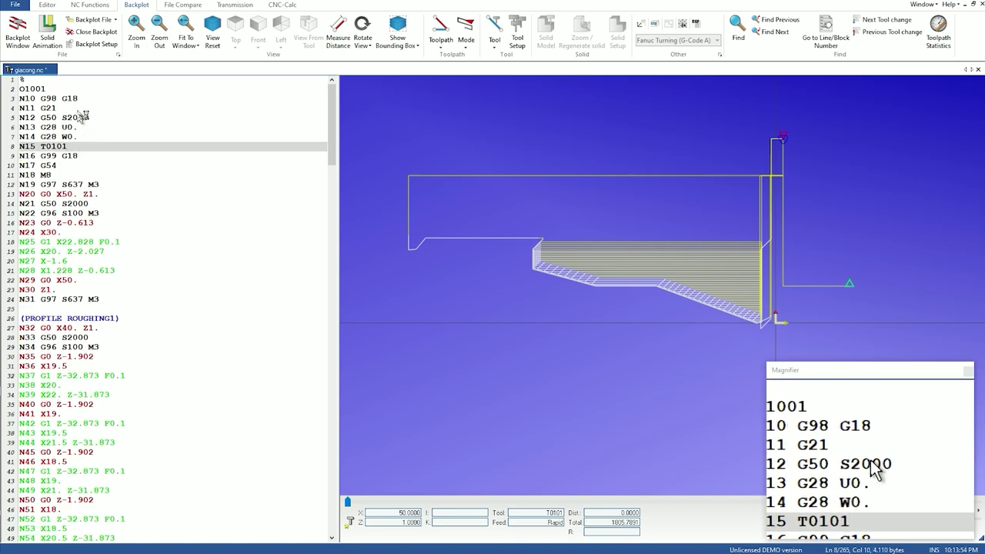
Remove the G18 codes from lines N10 and N16
click(86, 107)
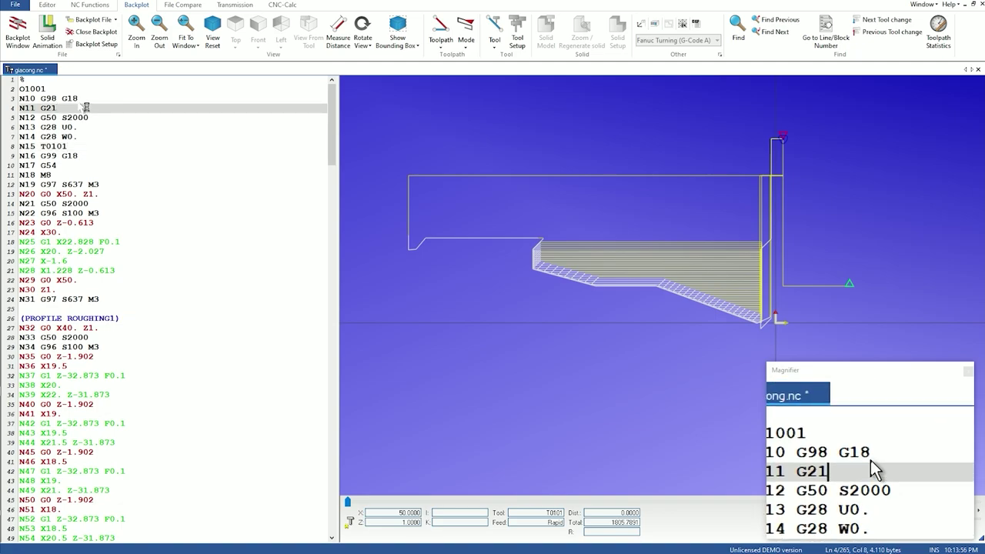
key(Up)
key(BackSpace)
key(BackSpace)
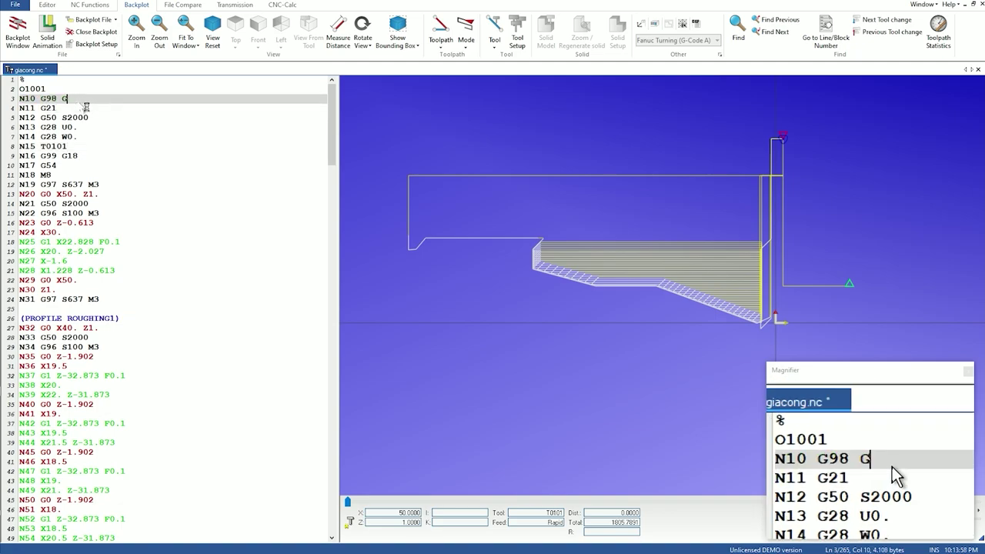
key(BackSpace)
key(BackSpace)
key(Down)
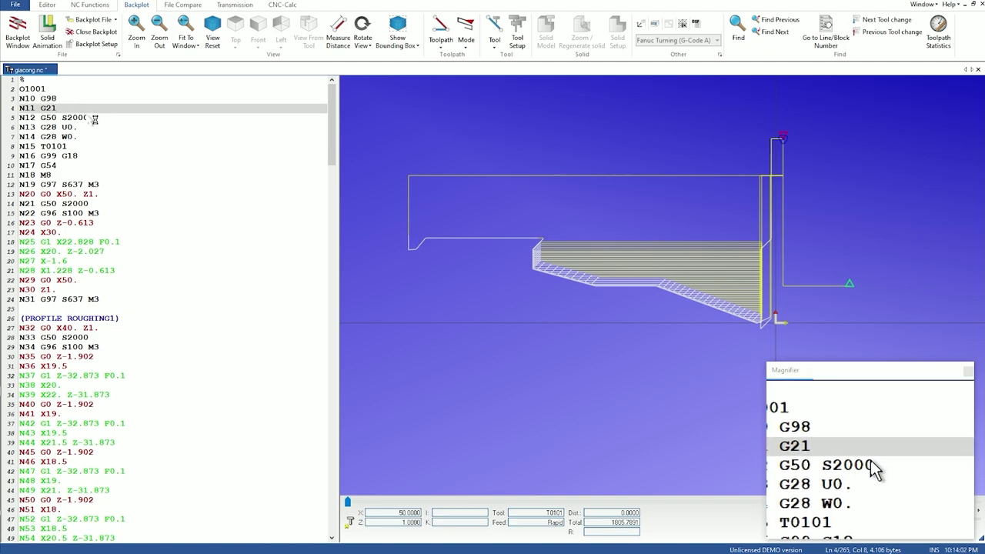
click(82, 161)
key(BackSpace)
key(BackSpace)
key(BackSpace)
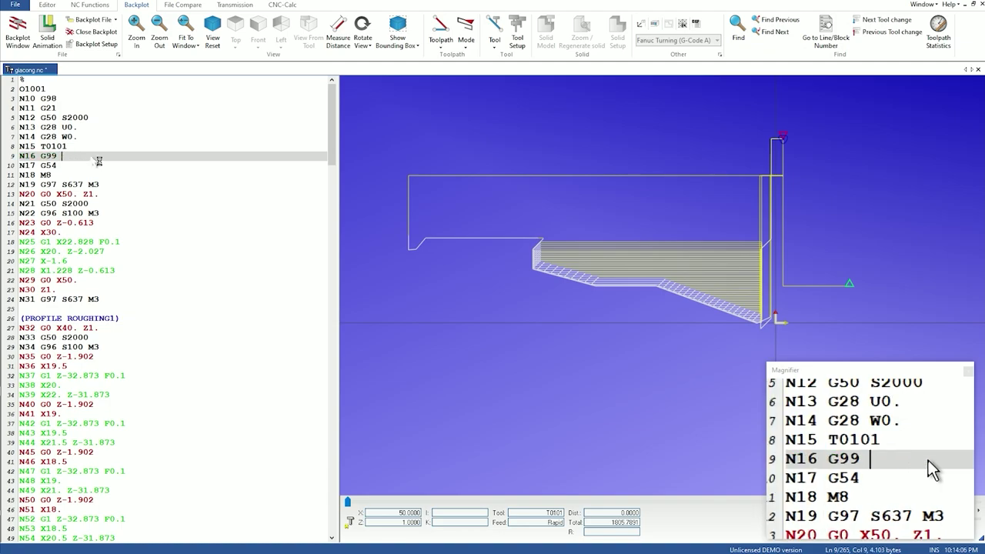
key(BackSpace)
Delete the N17 G54 line entirely
click(95, 170)
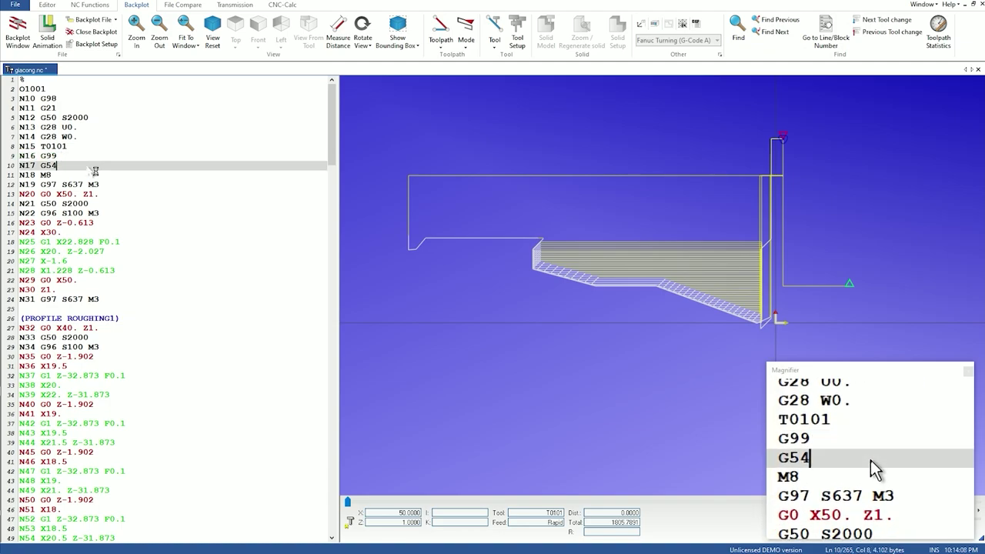
drag(94, 170, 18, 168)
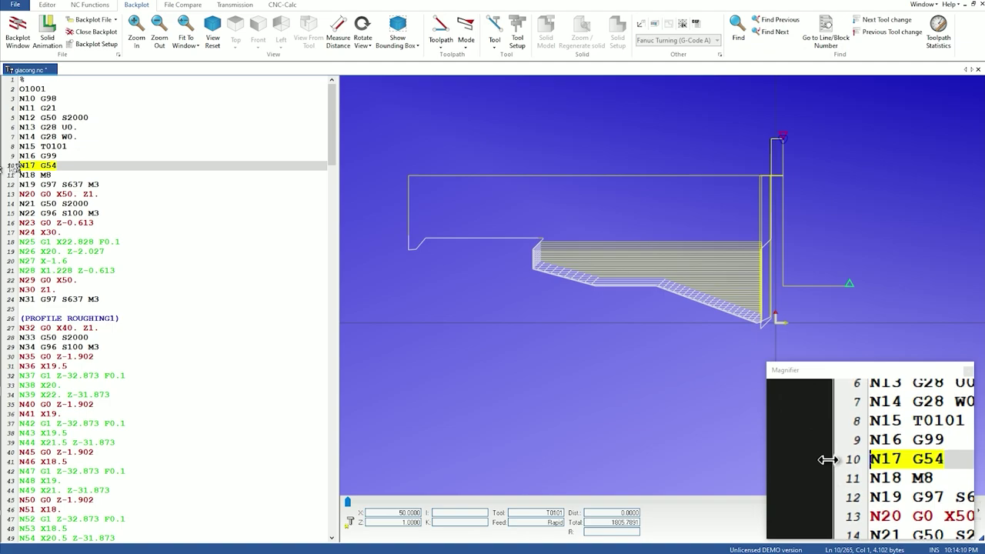
key(Delete)
key(BackSpace)
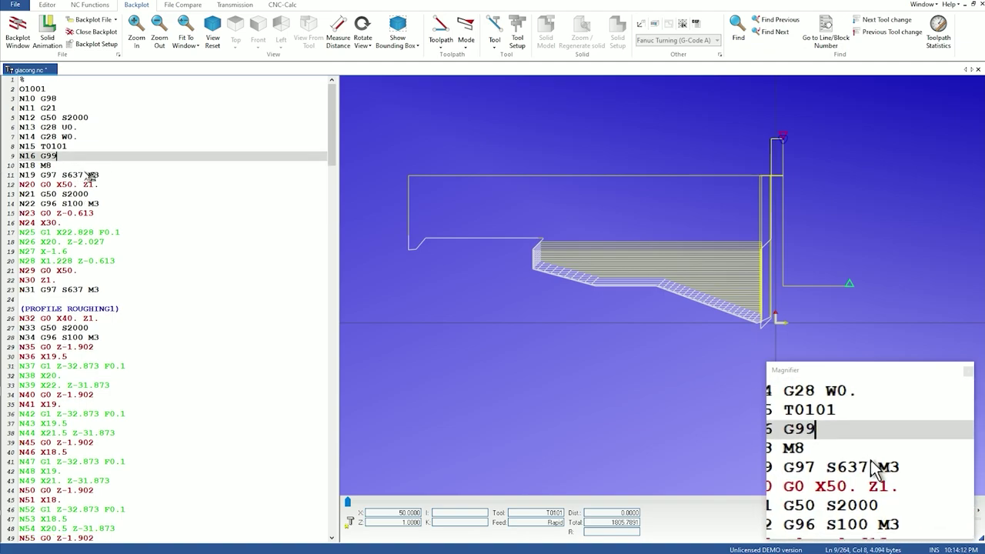
click(85, 176)
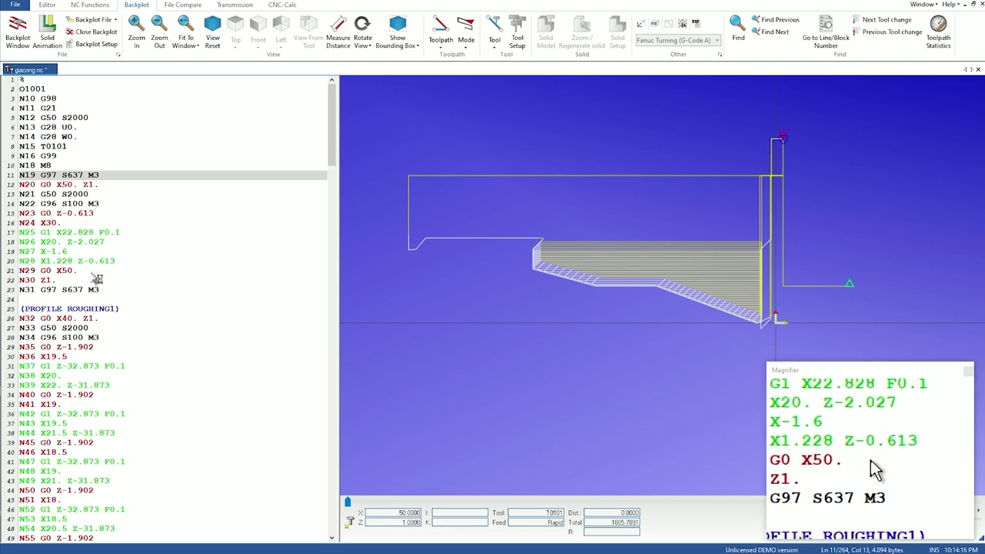
click(88, 308)
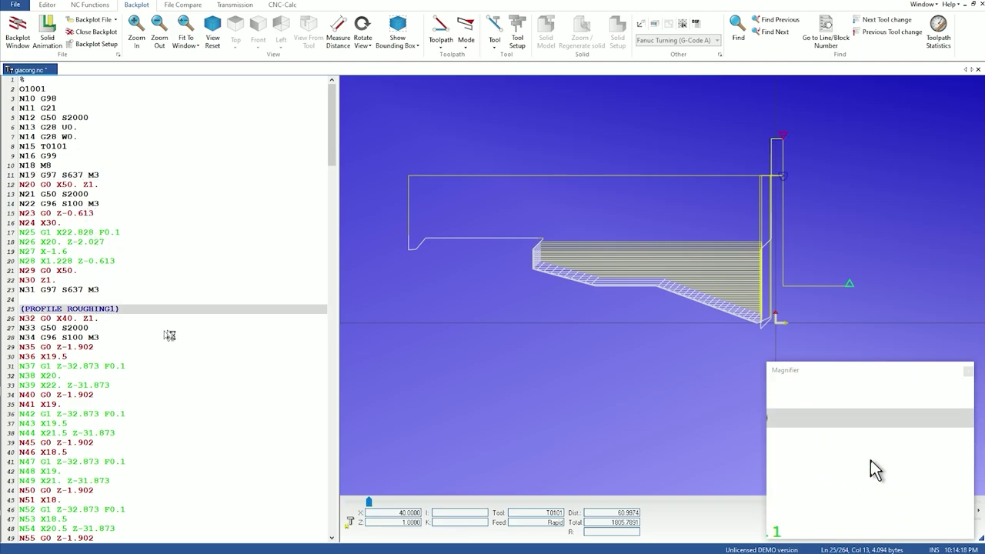
scroll(147, 344, down, 4)
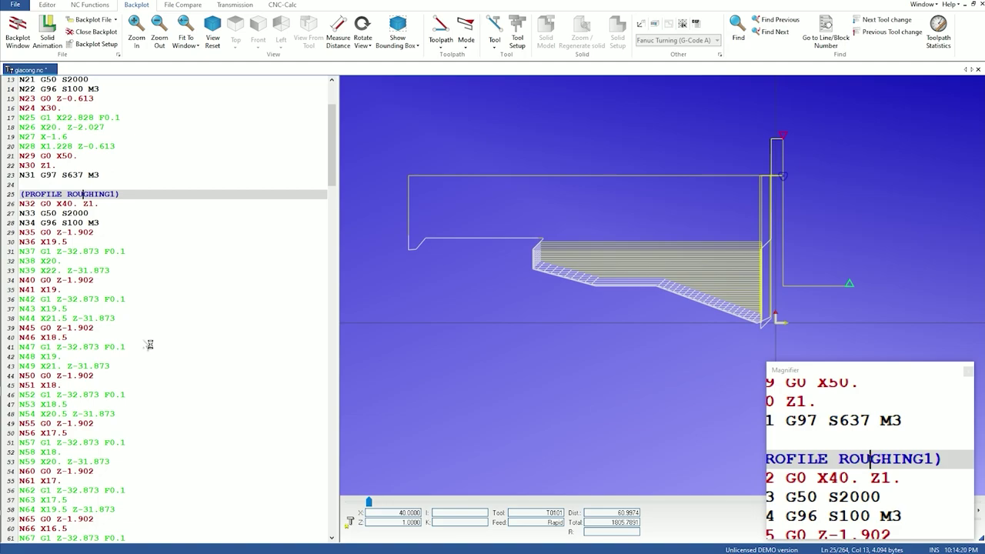
scroll(150, 345, down, 5)
scroll(149, 344, down, 5)
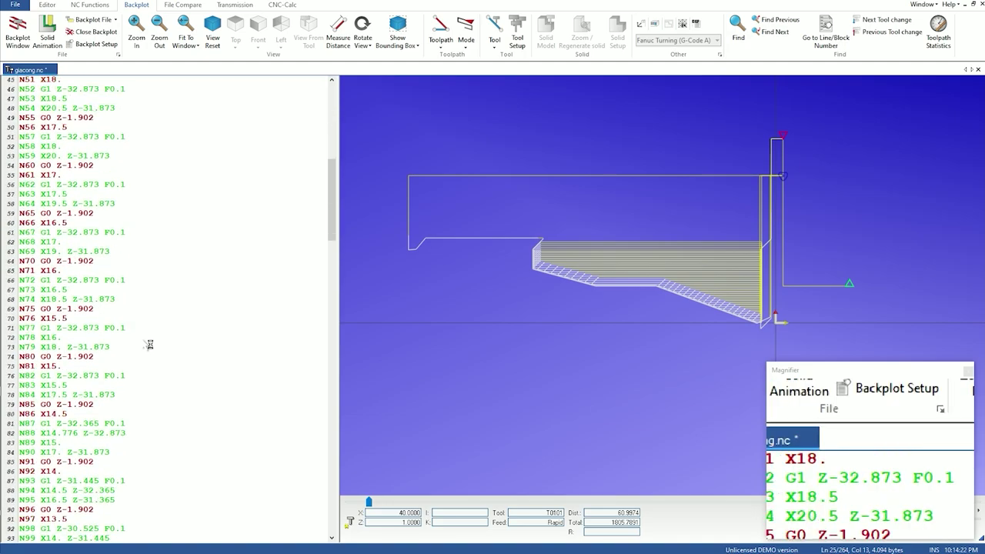
scroll(149, 344, down, 5)
scroll(149, 344, down, 4)
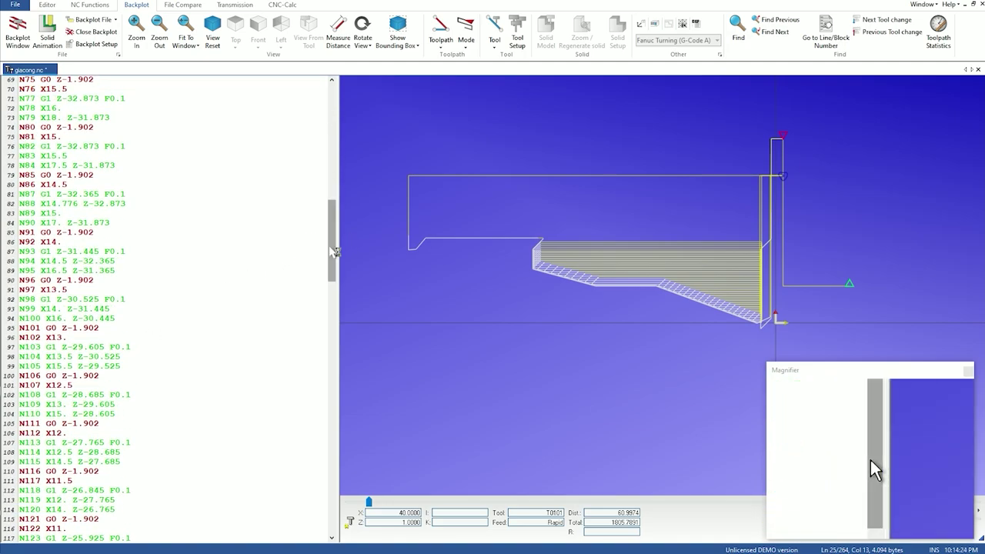
drag(334, 248, 336, 508)
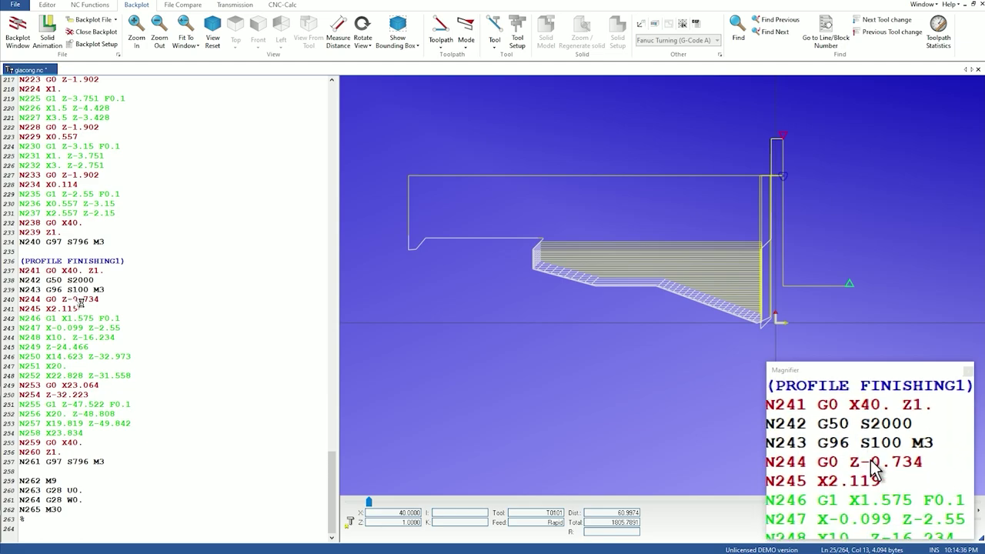
scroll(80, 302, up, 9)
scroll(80, 302, up, 12)
scroll(80, 303, up, 20)
scroll(80, 303, up, 10)
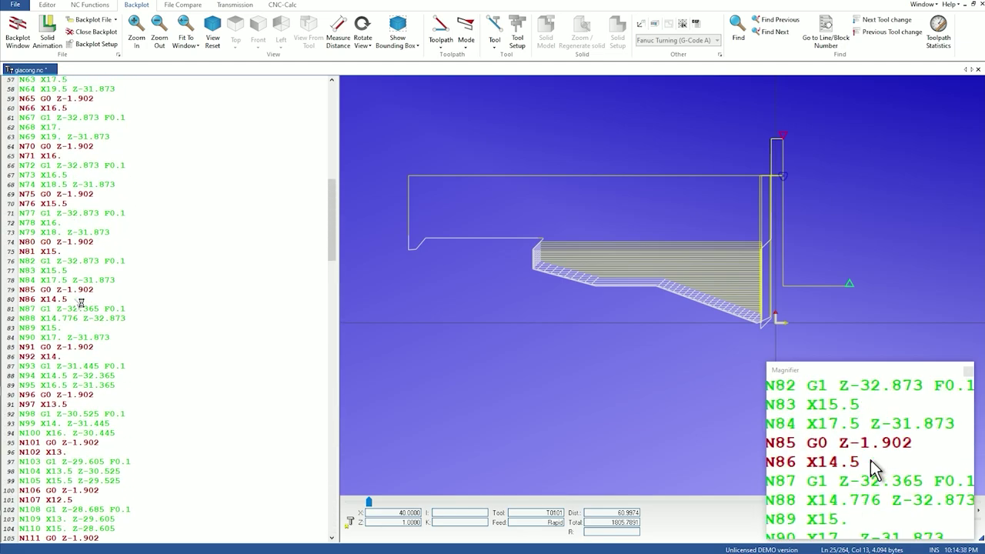
scroll(80, 303, up, 15)
scroll(80, 302, up, 2)
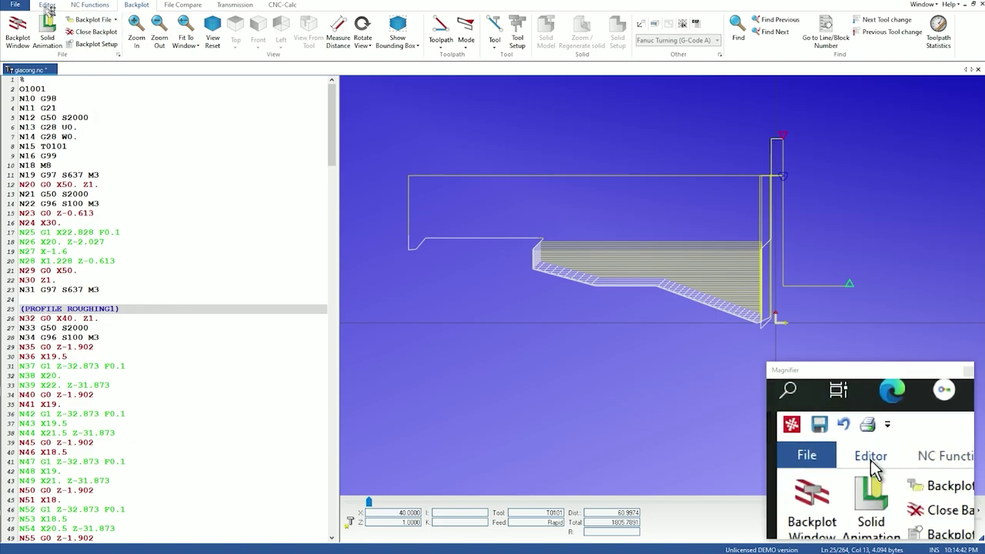
Remove all N block numbers from giacong.nc so lines read G98, G21, G50 S2000
click(48, 6)
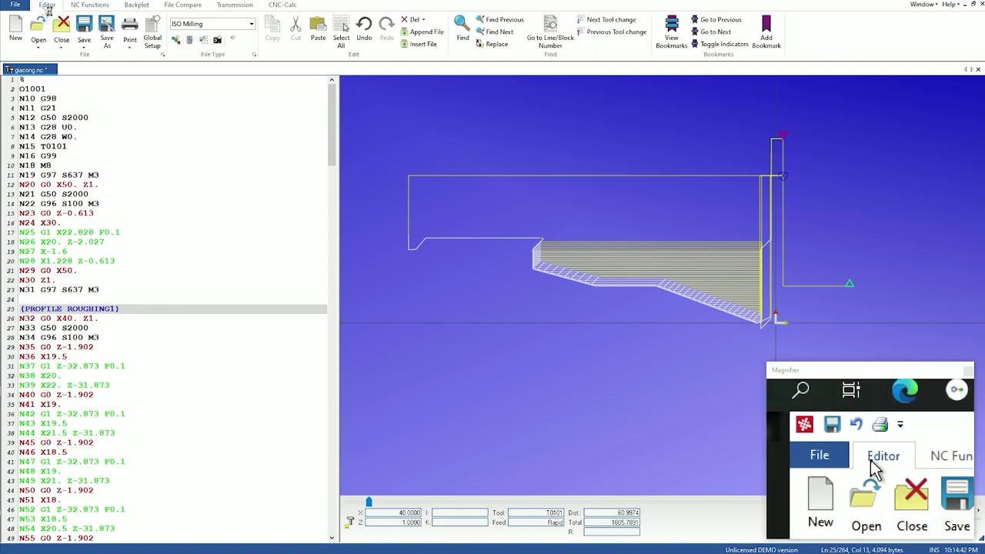
click(90, 5)
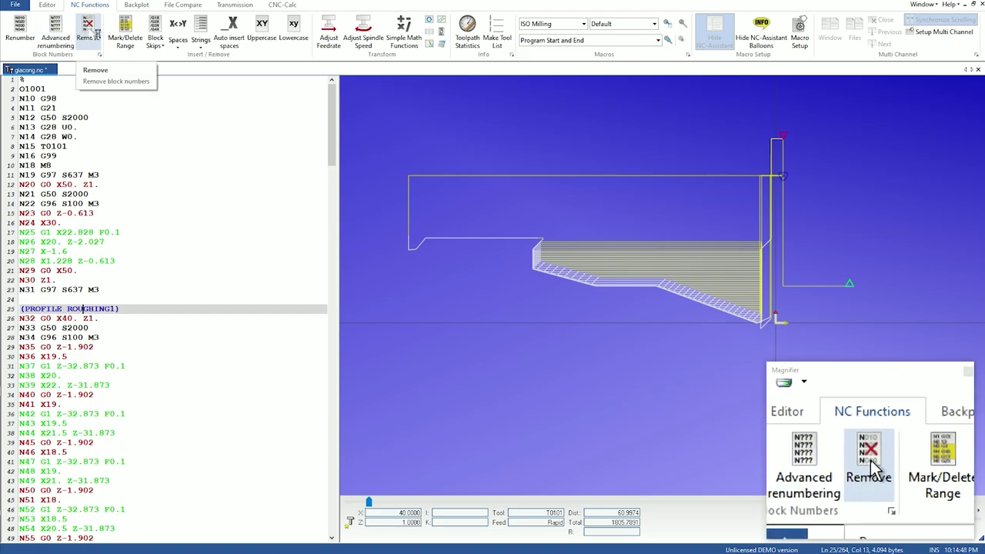
click(95, 34)
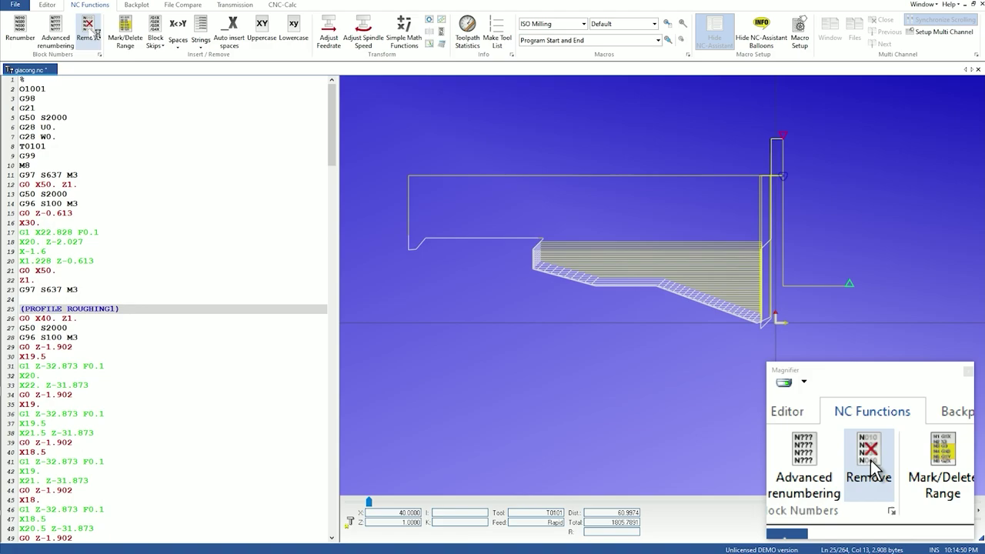